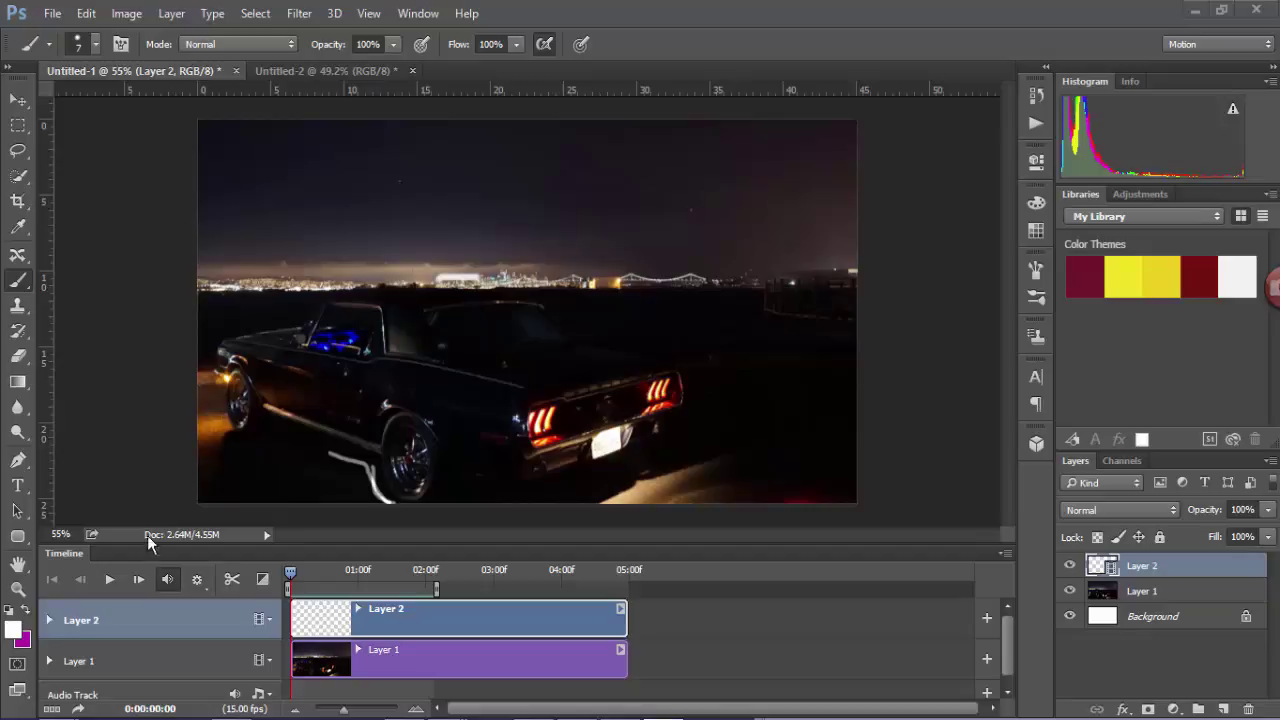
Preview the traced stroke animation over the night car photo and stop it partway through.
{"action": "left_click", "coordinate": [109, 581]}
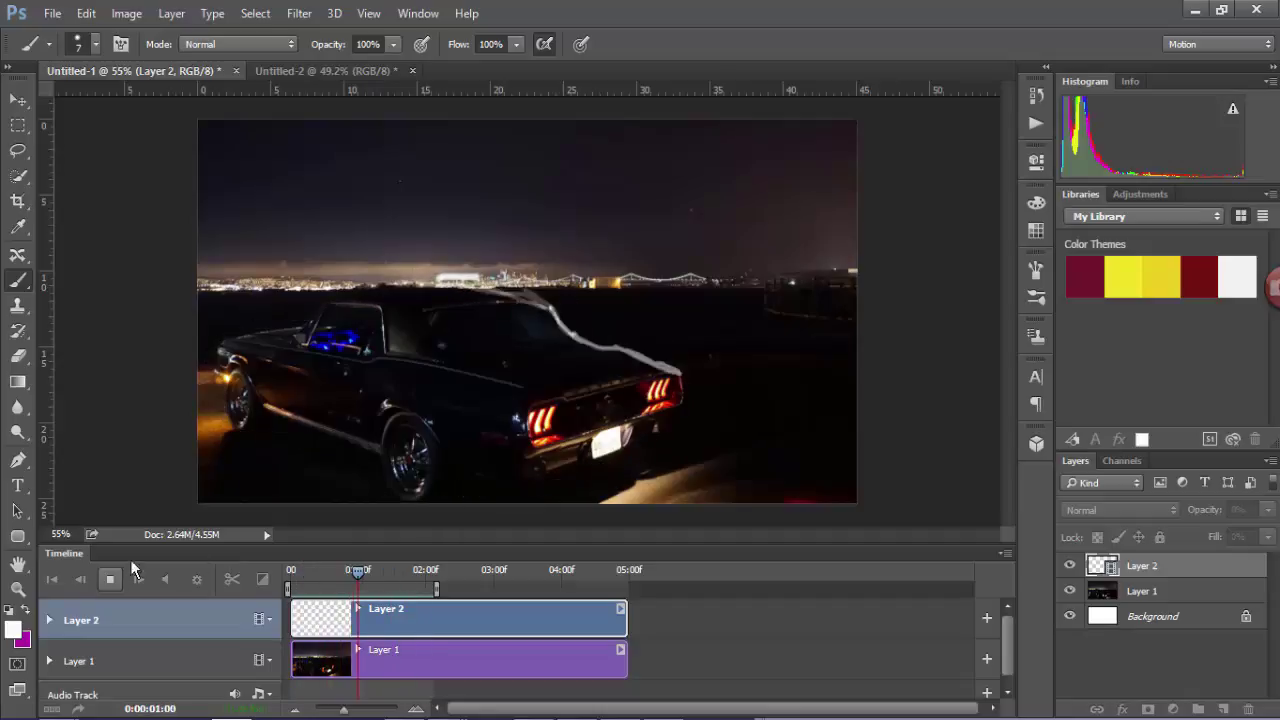
{"action": "left_click", "coordinate": [110, 579]}
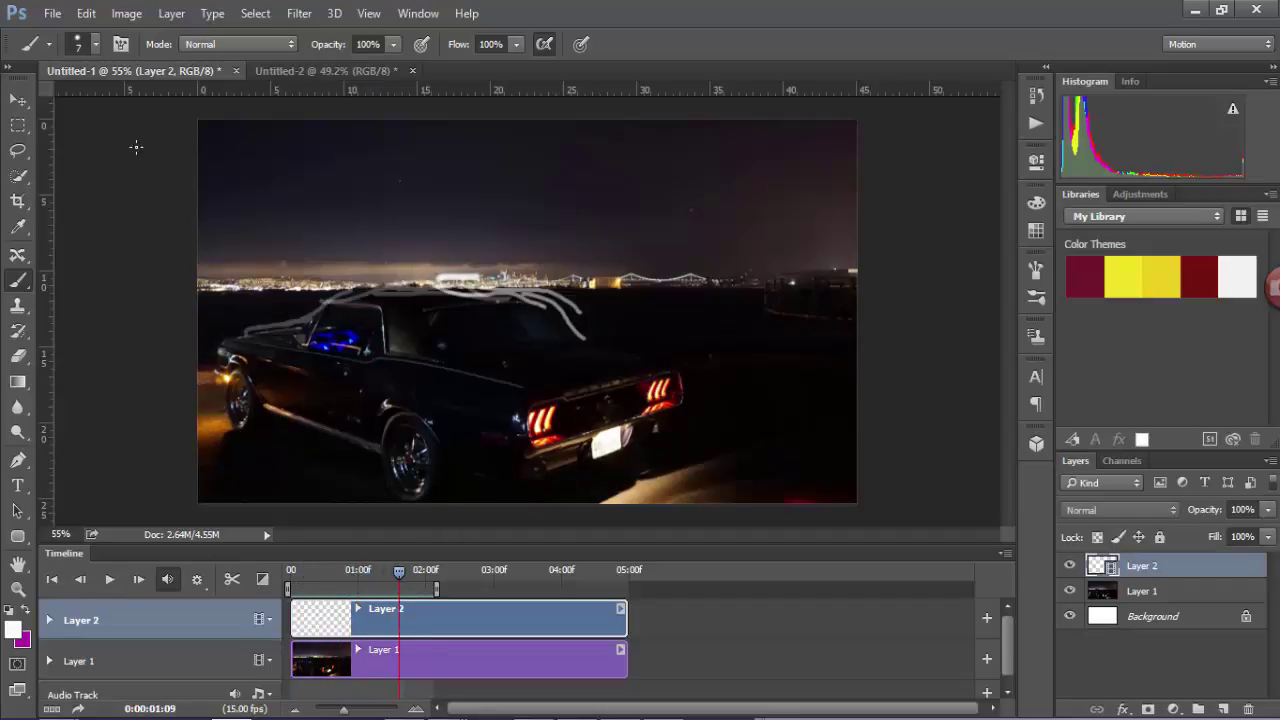
Paste the copied car photo into the Untitled-2 document as Layer 1.
{"action": "left_click", "coordinate": [301, 72]}
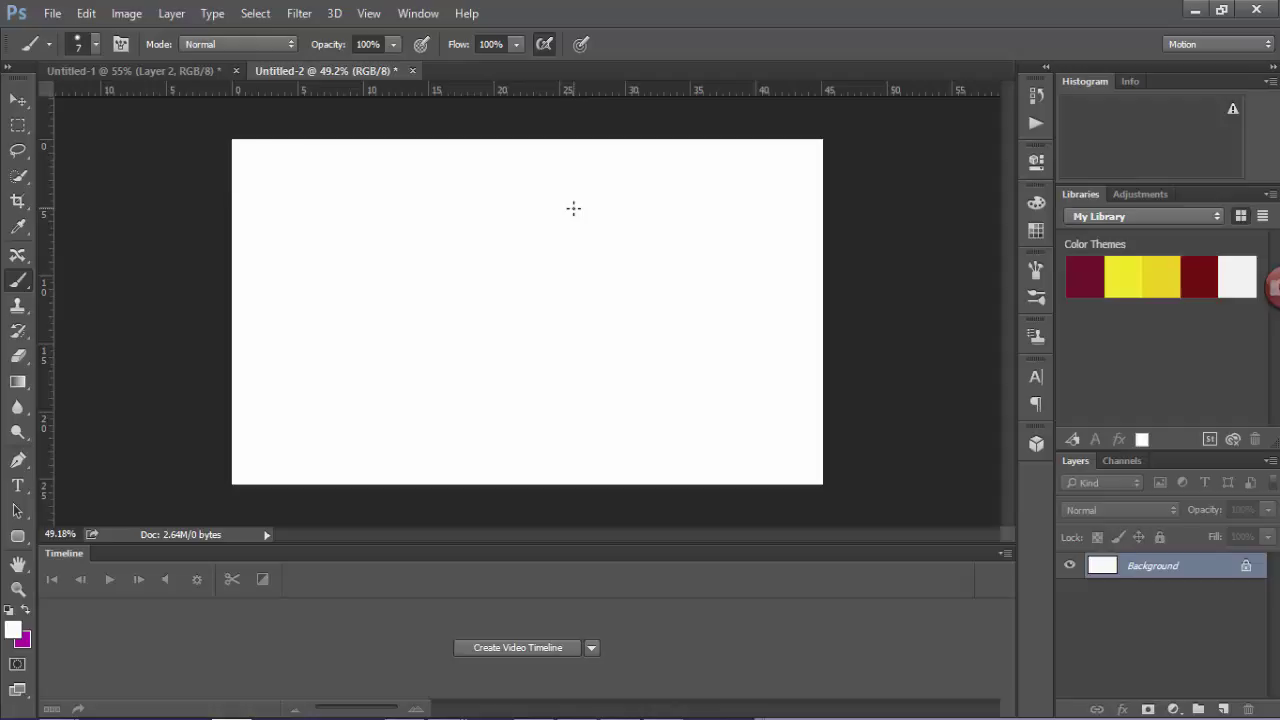
{"action": "key", "text": "ctrl+v"}
{"action": "scroll", "coordinate": [497, 245], "scroll_direction": "down", "scroll_amount": 5}
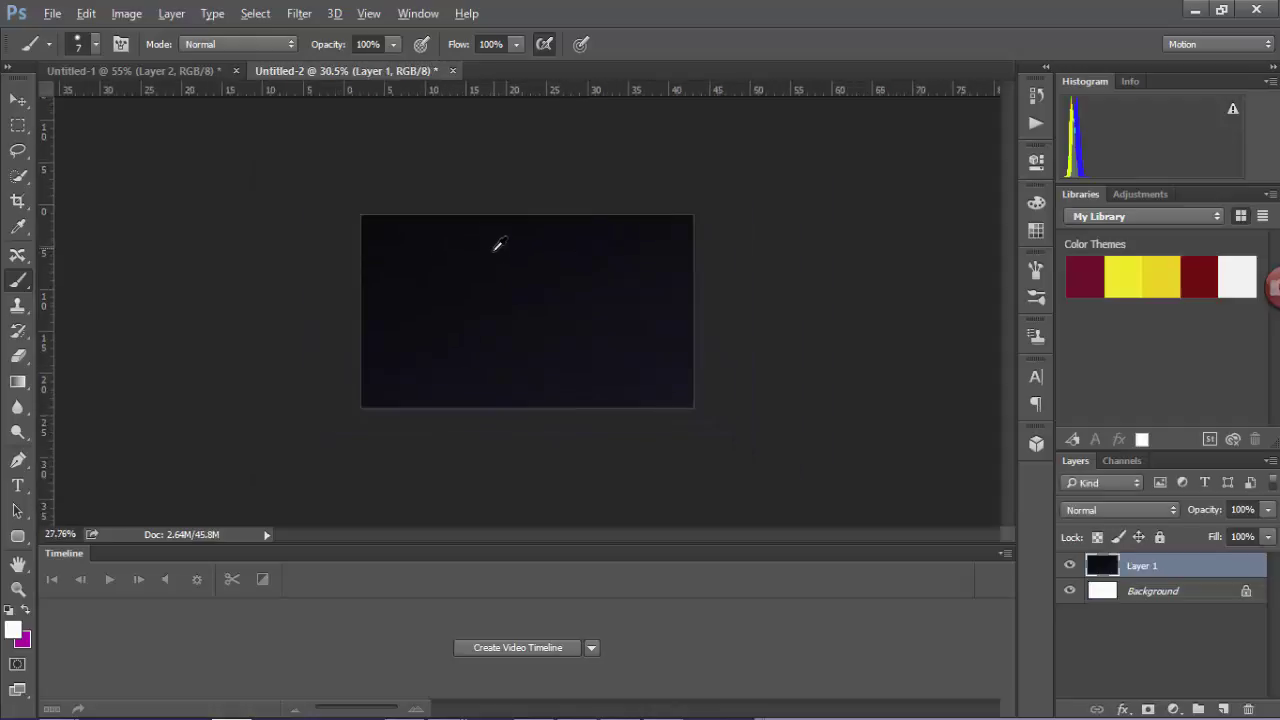
{"action": "key", "text": "v"}
{"action": "key", "text": "alt+v"}
{"action": "key", "text": "Escape"}
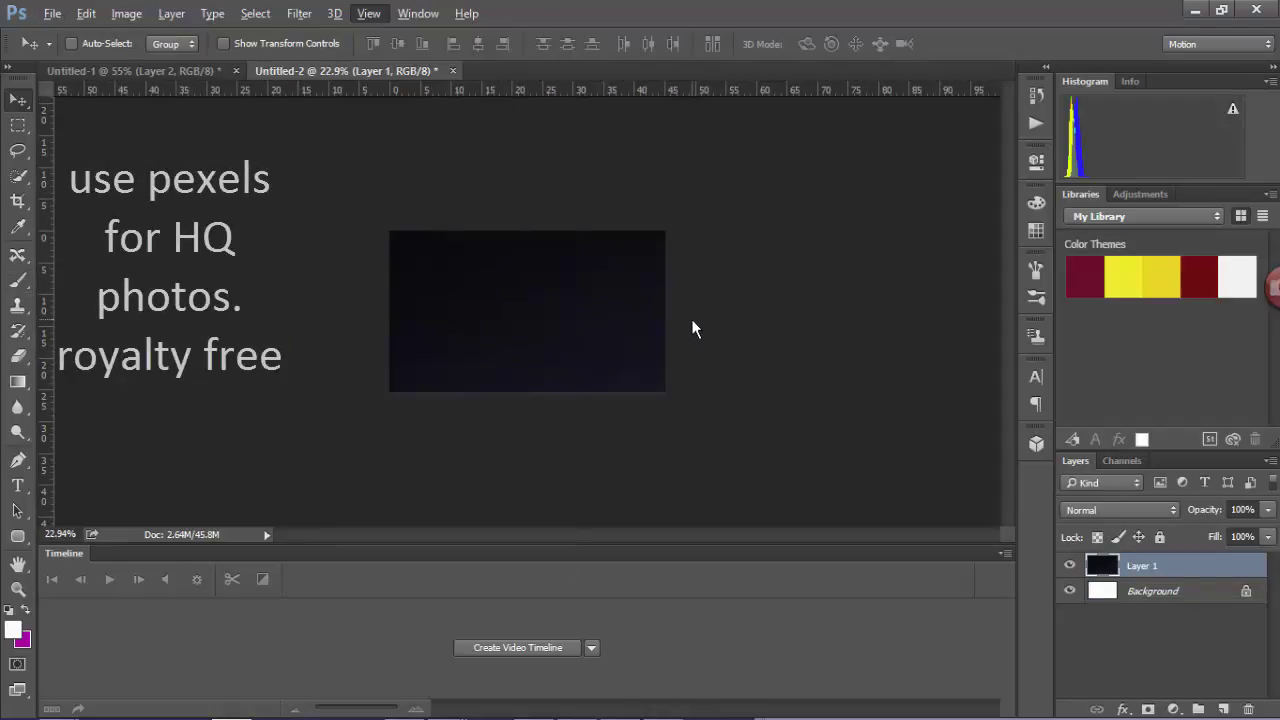
Scale the car photo down to about 25% so it fits the canvas.
{"action": "key", "text": "ctrl+t"}
{"action": "scroll", "coordinate": [553, 316], "scroll_direction": "down", "scroll_amount": 6}
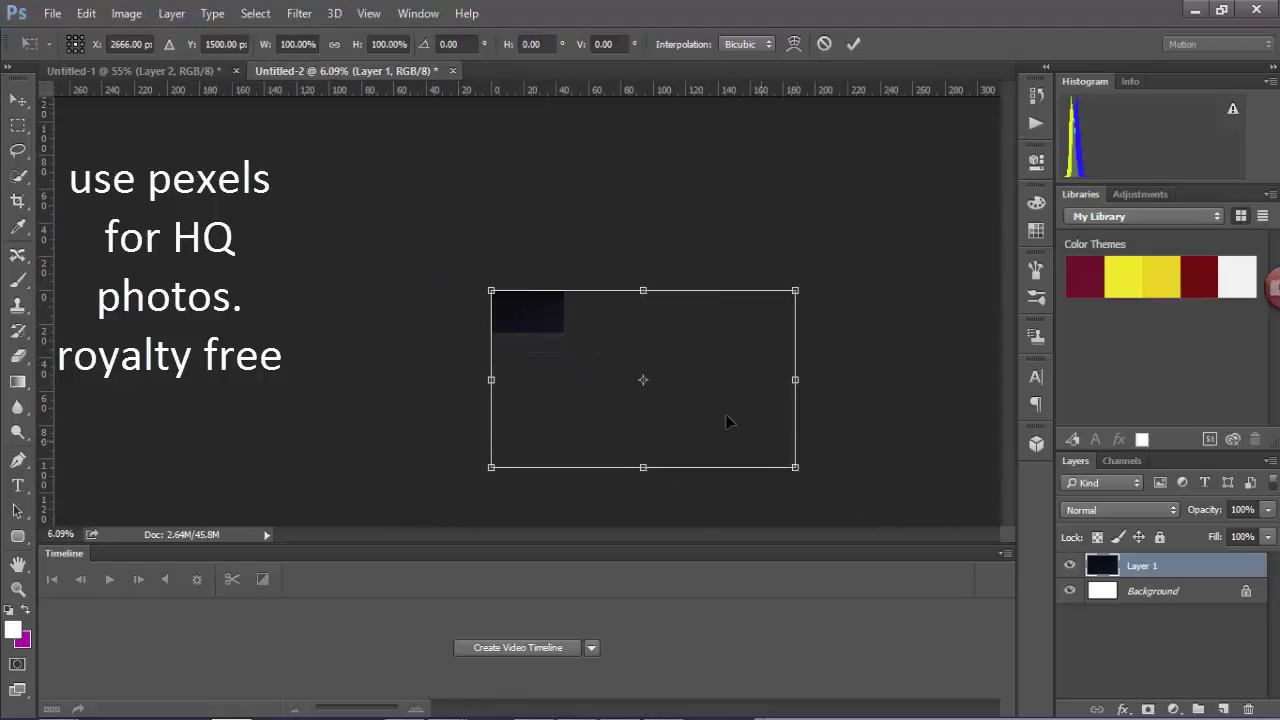
{"action": "left_click_drag", "start_coordinate": [797, 472], "coordinate": [566, 333]}
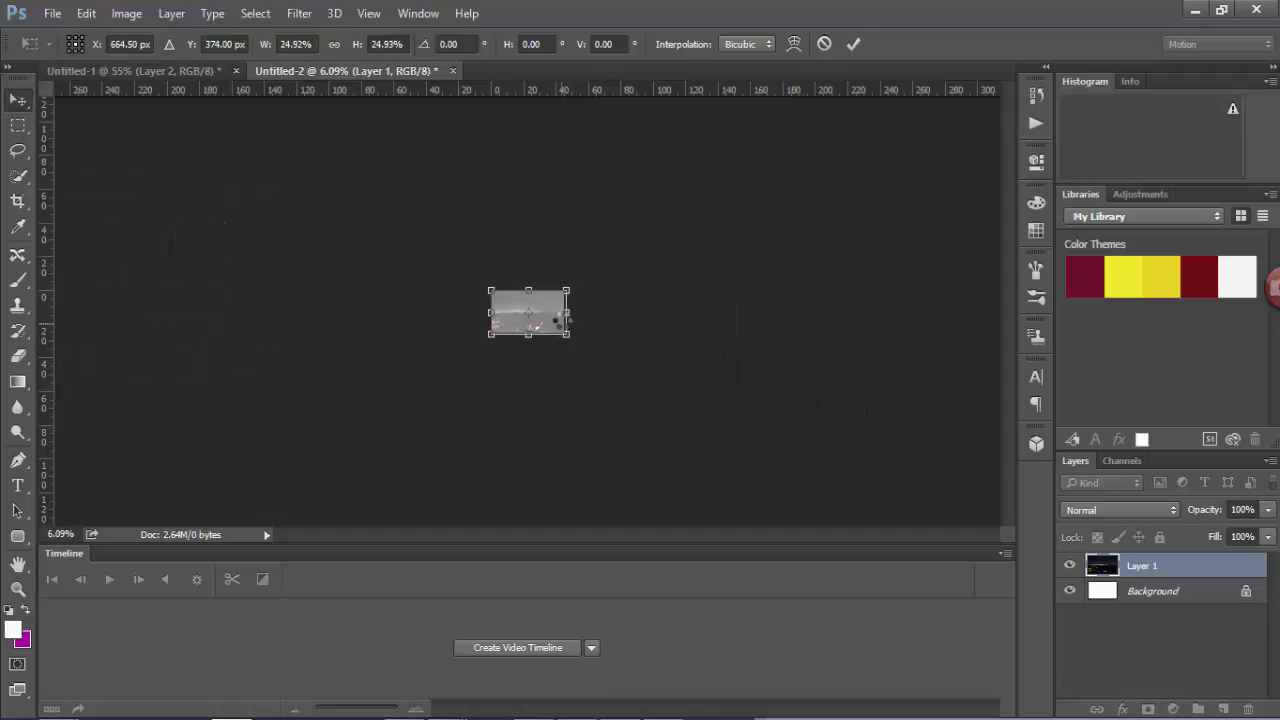
{"action": "key", "text": "Return"}
{"action": "scroll", "coordinate": [527, 311], "scroll_direction": "up", "scroll_amount": 5}
{"action": "scroll", "coordinate": [526, 311], "scroll_direction": "up", "scroll_amount": 5}
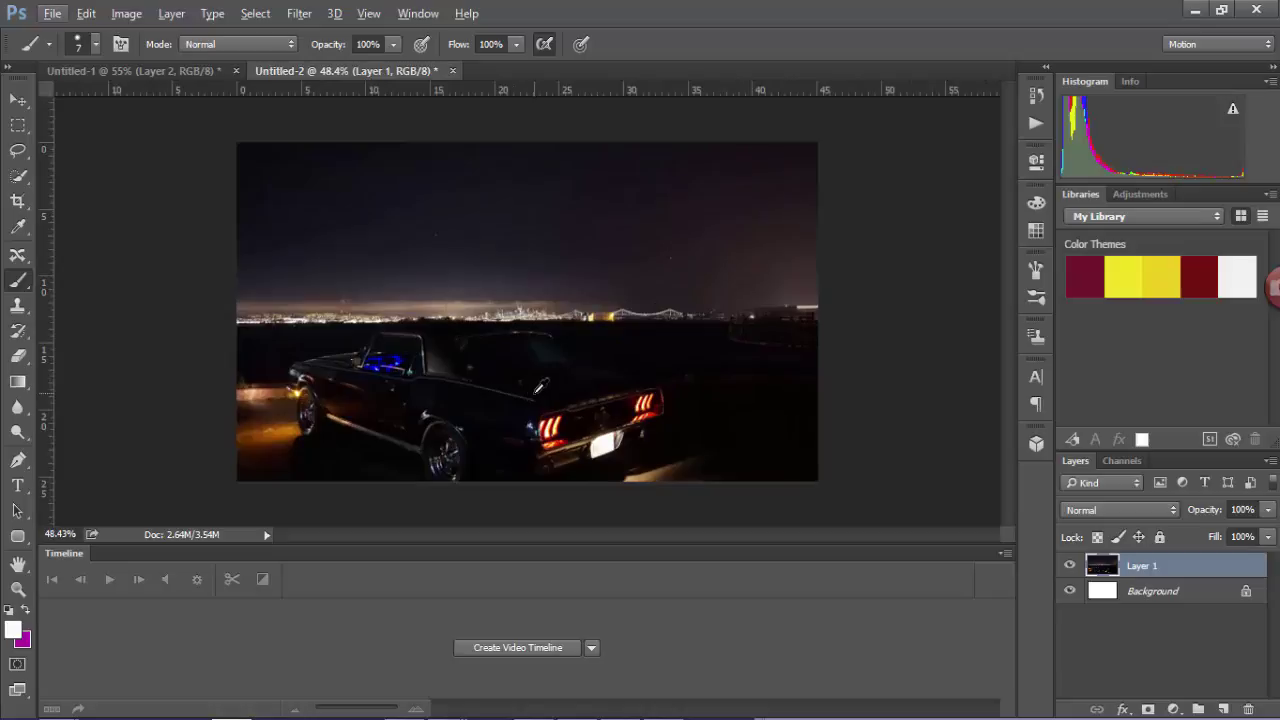
Keep the Motion workspace and create a video timeline with Layer 1 as a 5-second clip.
{"action": "left_click", "coordinate": [1194, 43]}
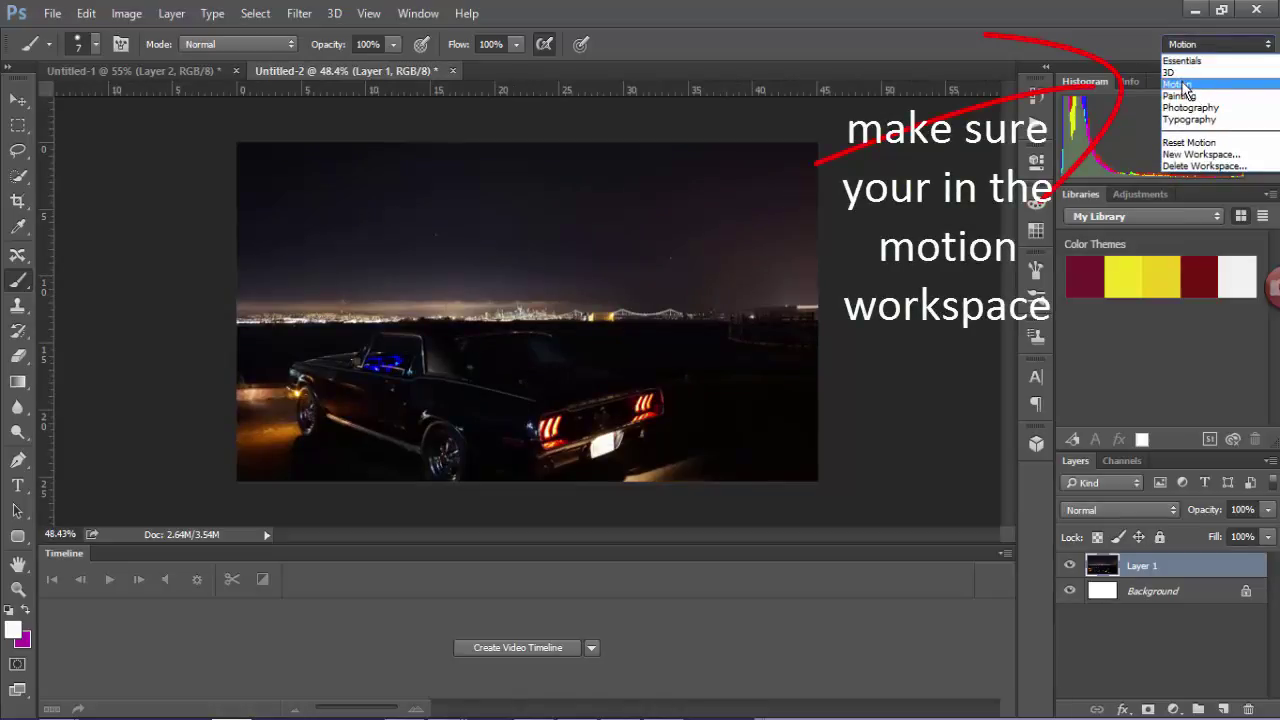
{"action": "left_click", "coordinate": [1181, 86]}
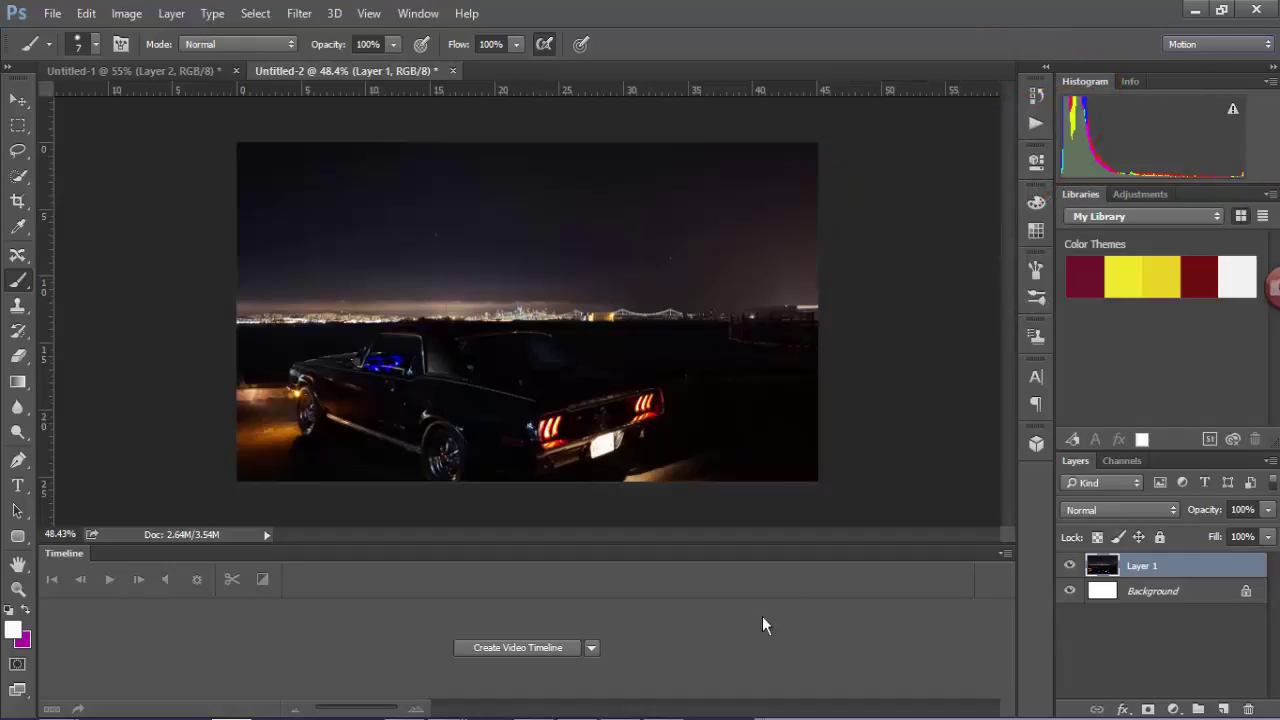
{"action": "left_click", "coordinate": [541, 652]}
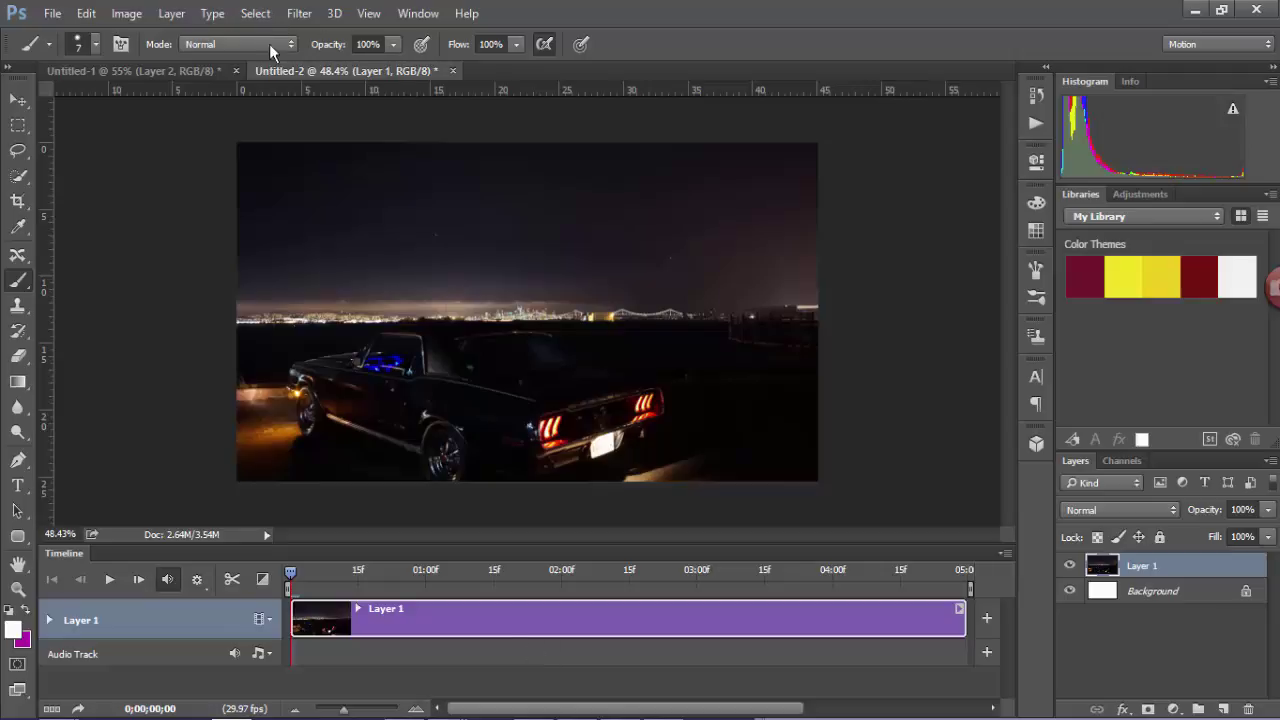
Add a new blank video layer, Layer 2, above the car photo.
{"action": "left_click", "coordinate": [171, 13]}
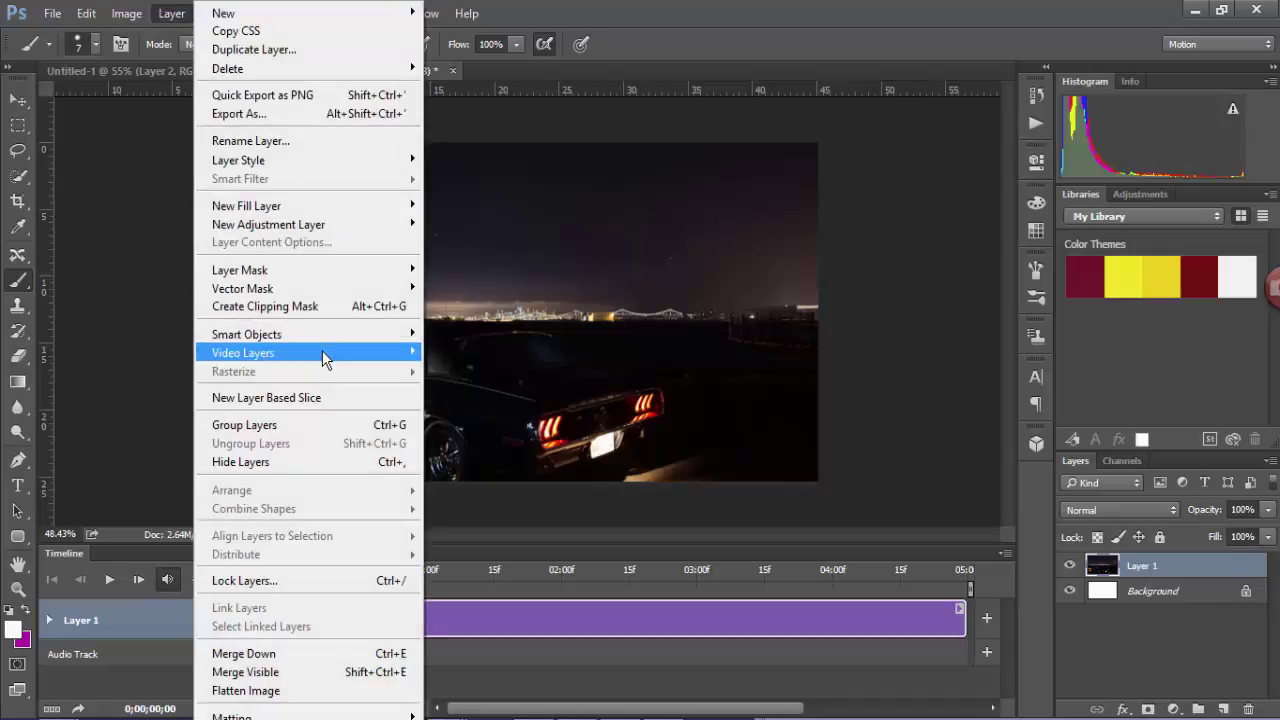
{"action": "mouse_move", "coordinate": [274, 352]}
{"action": "left_click", "coordinate": [78, 379]}
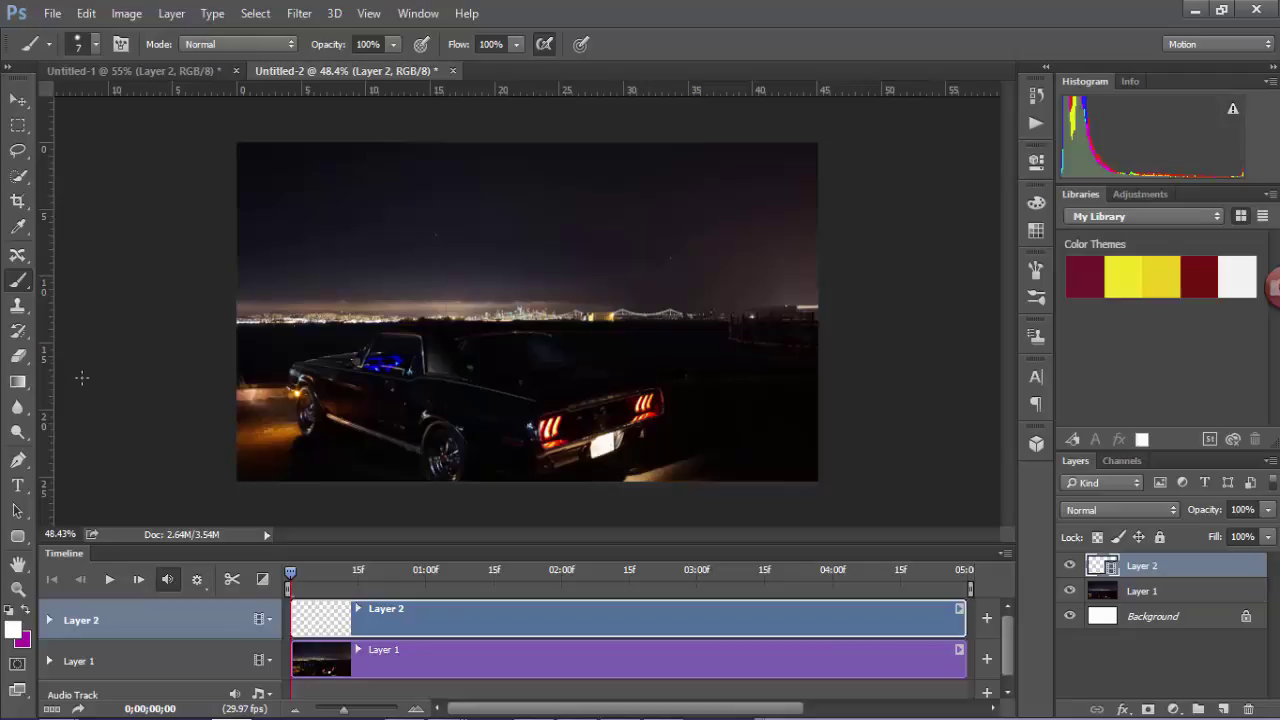
Keep Normal as the onion skin blend mode and accept the Onion Skin Settings.
{"action": "left_click", "coordinate": [1005, 554]}
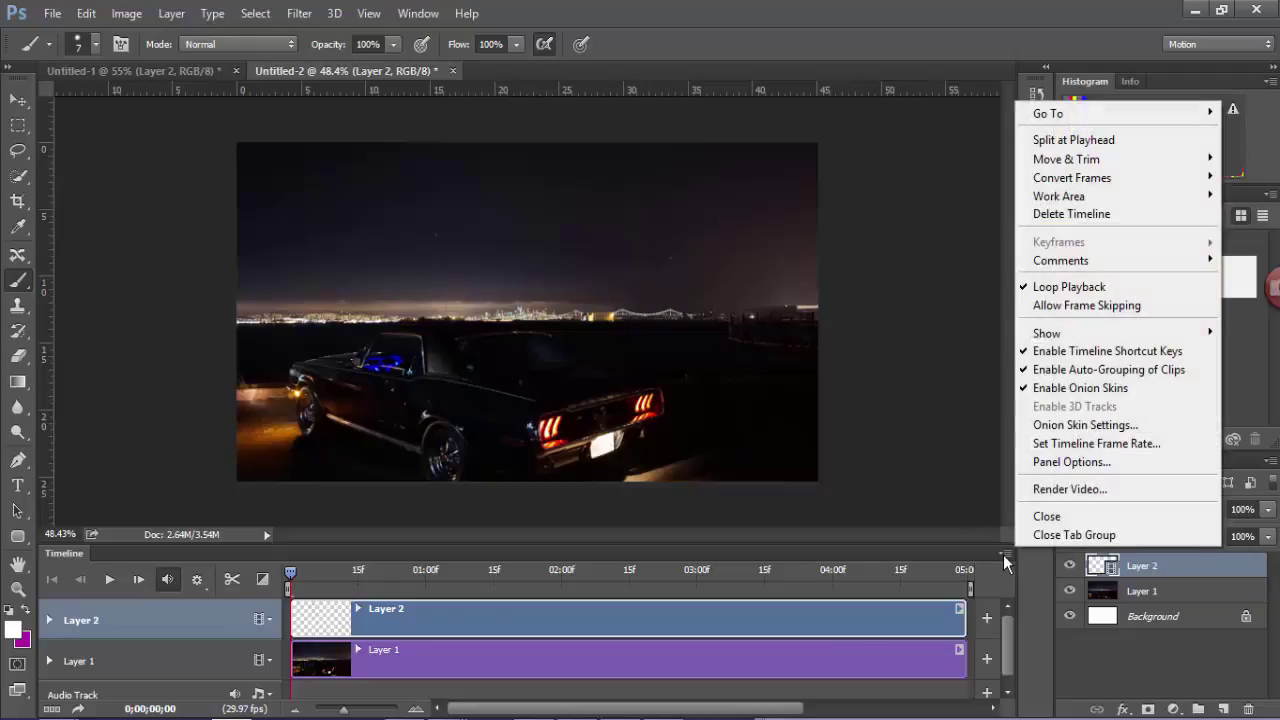
{"action": "left_click", "coordinate": [1067, 424]}
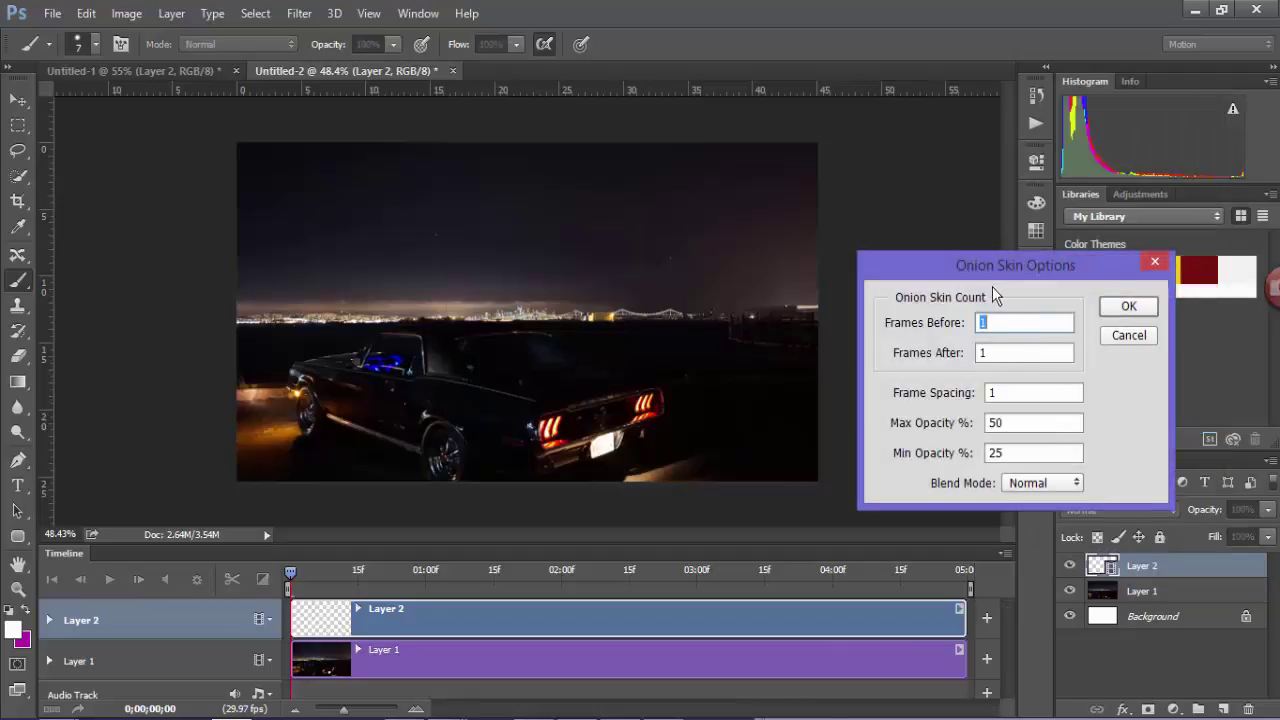
{"action": "left_click_drag", "start_coordinate": [995, 277], "coordinate": [938, 272]}
{"action": "left_click", "coordinate": [986, 477]}
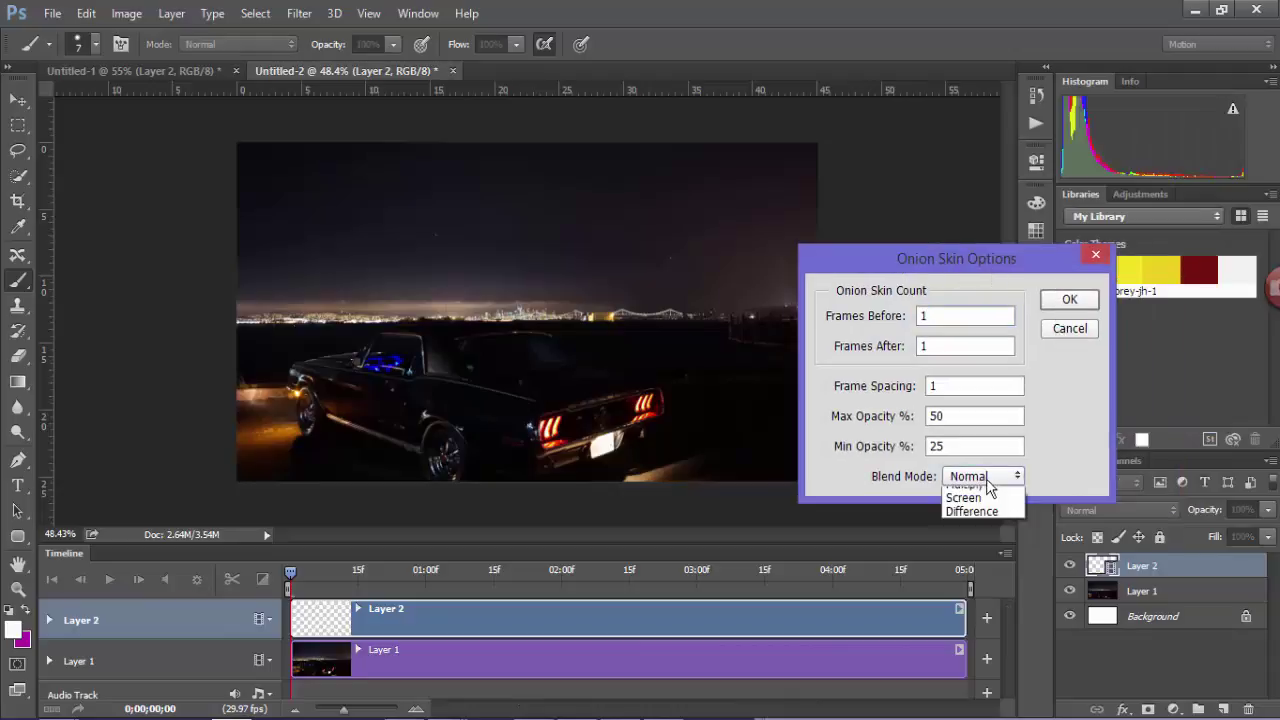
{"action": "left_click", "coordinate": [974, 493]}
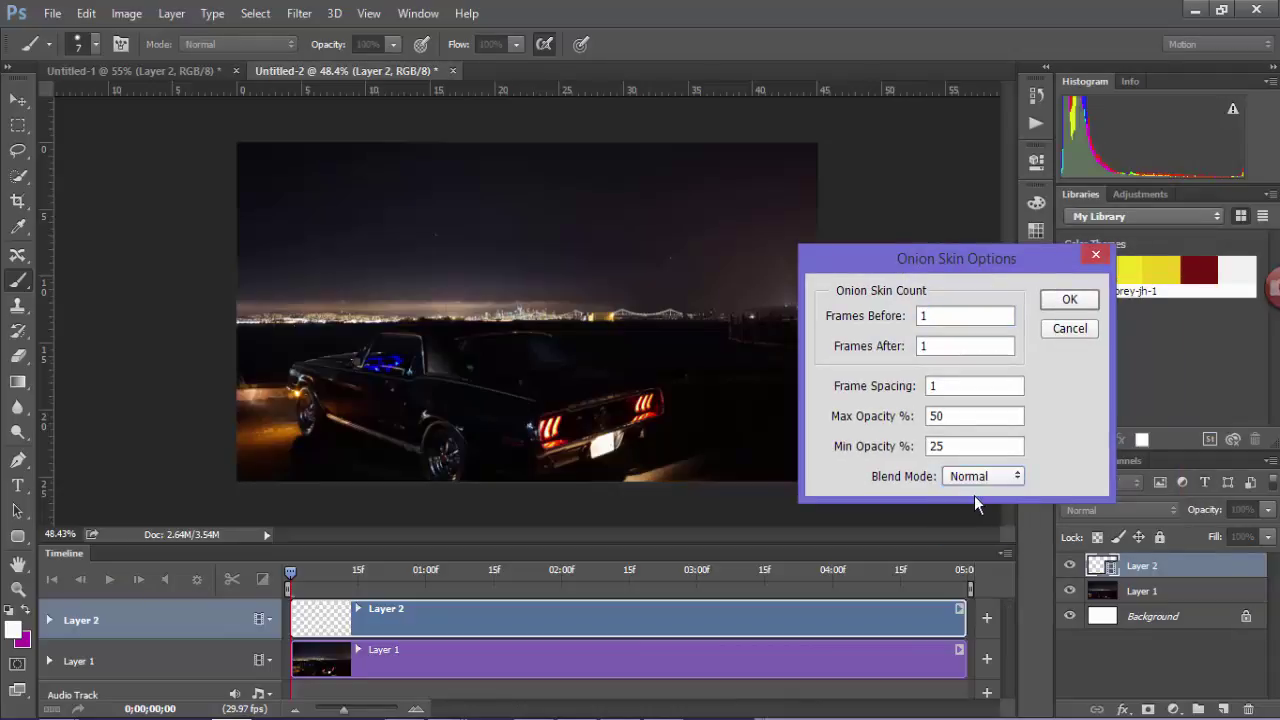
{"action": "left_click", "coordinate": [1069, 299]}
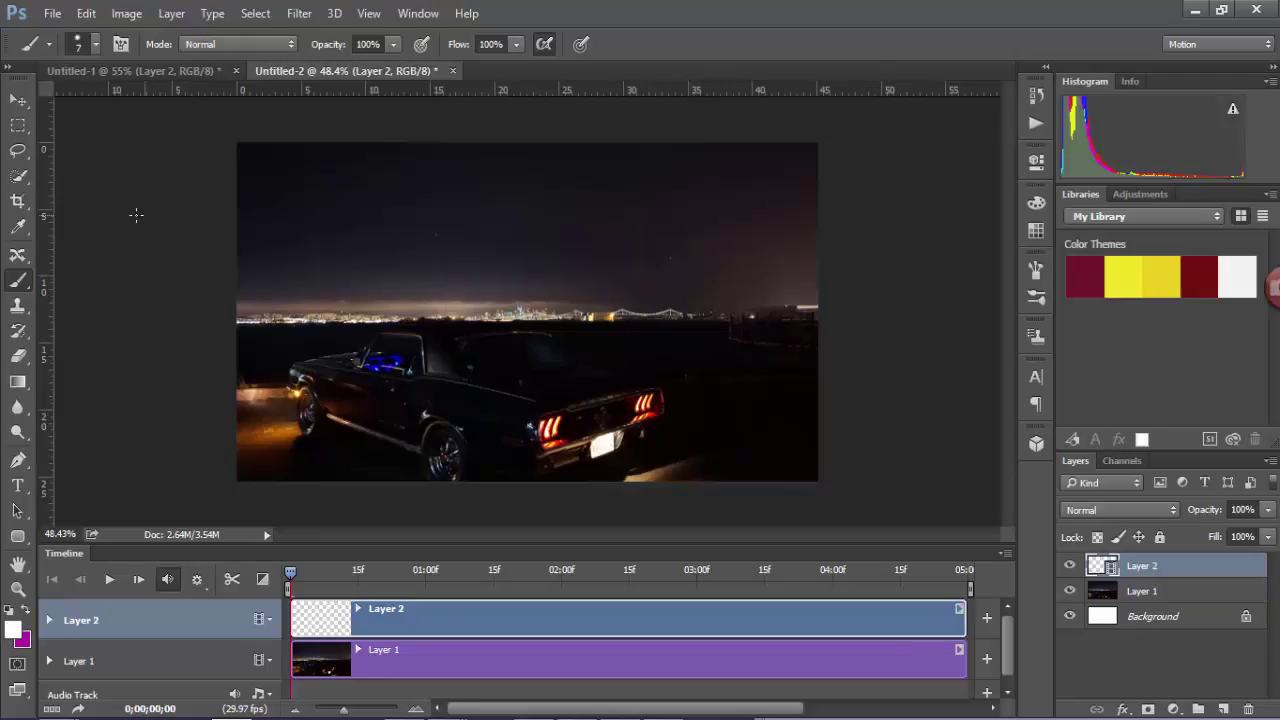
Select the Brush Tool and set it to 6 px size with 100% hardness.
{"action": "right_click", "coordinate": [18, 290]}
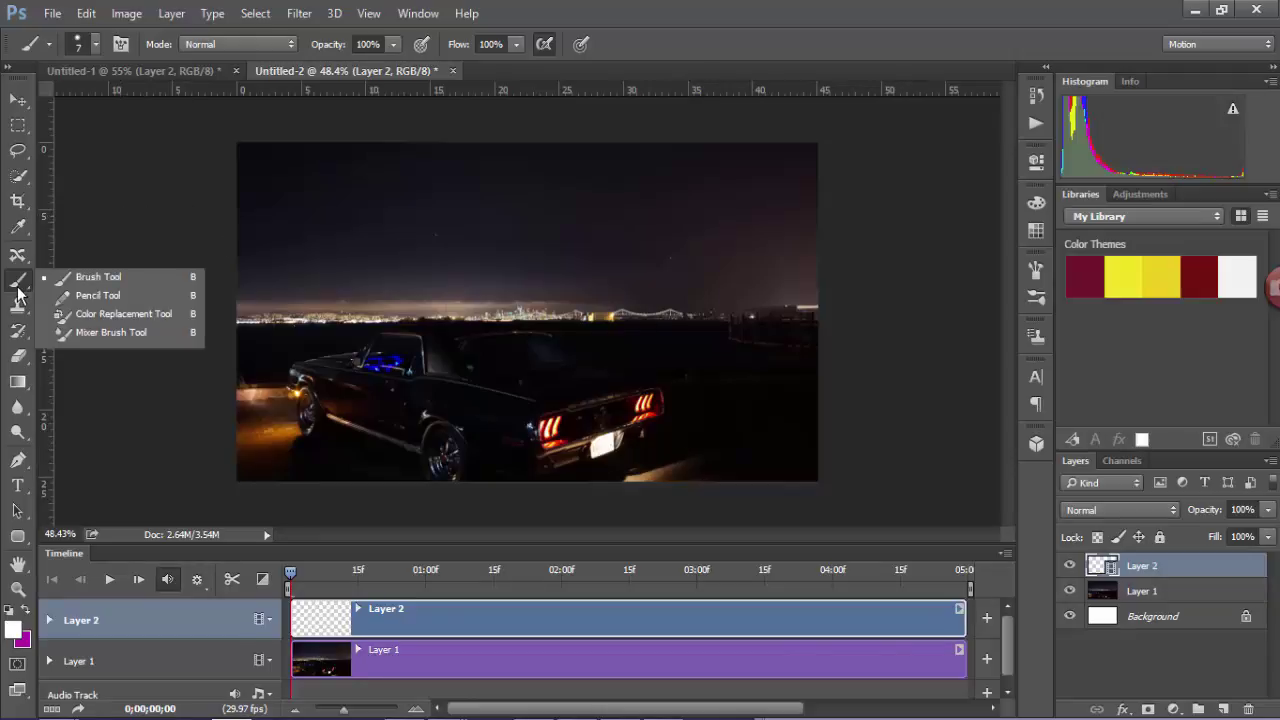
{"action": "left_click", "coordinate": [90, 280]}
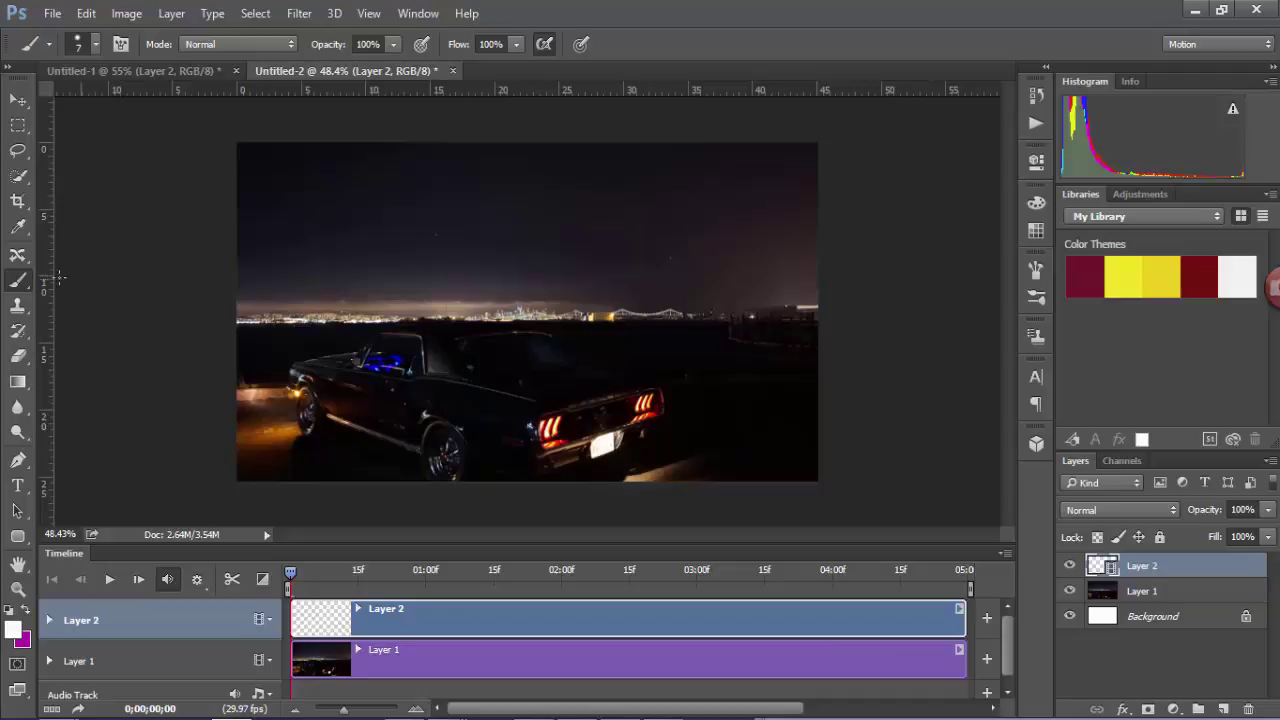
{"action": "left_click", "coordinate": [95, 44]}
{"action": "left_click_drag", "start_coordinate": [107, 102], "coordinate": [108, 111]}
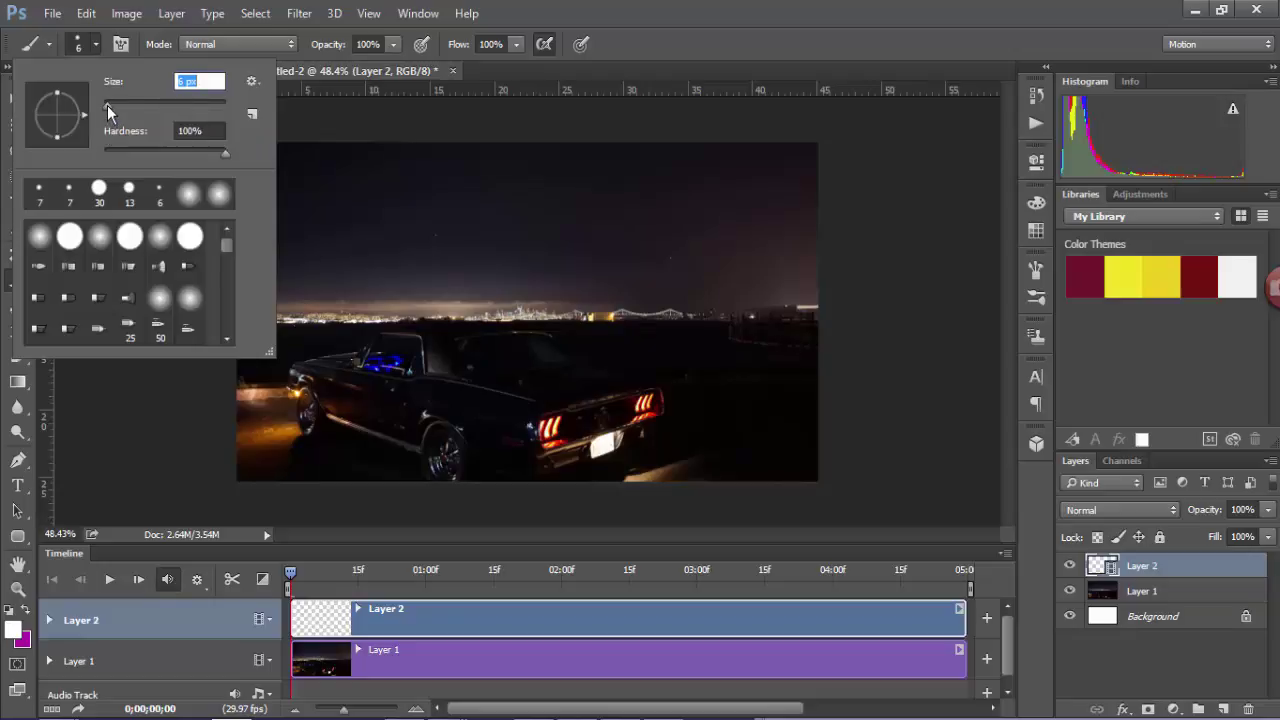
{"action": "left_click_drag", "start_coordinate": [222, 151], "coordinate": [204, 155]}
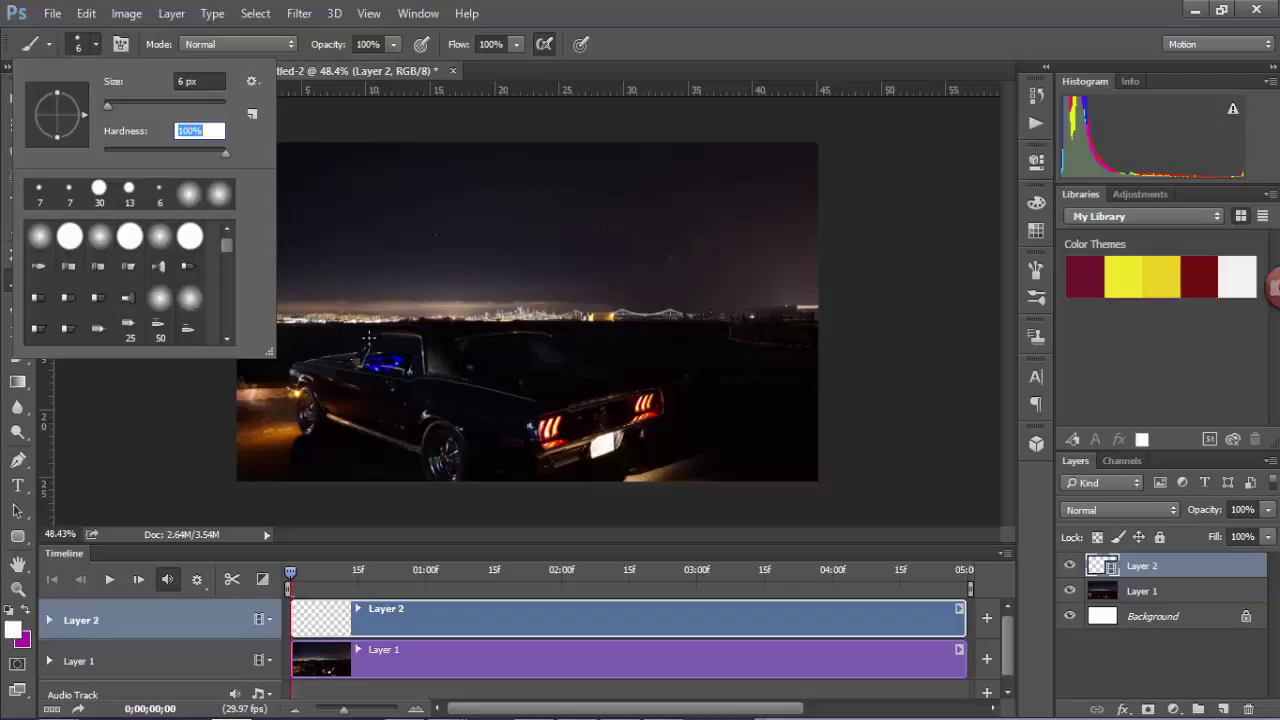
{"action": "left_click", "coordinate": [13, 629]}
Set the foreground colour to the orange sampled from the car's taillight.
{"action": "left_click", "coordinate": [13, 629]}
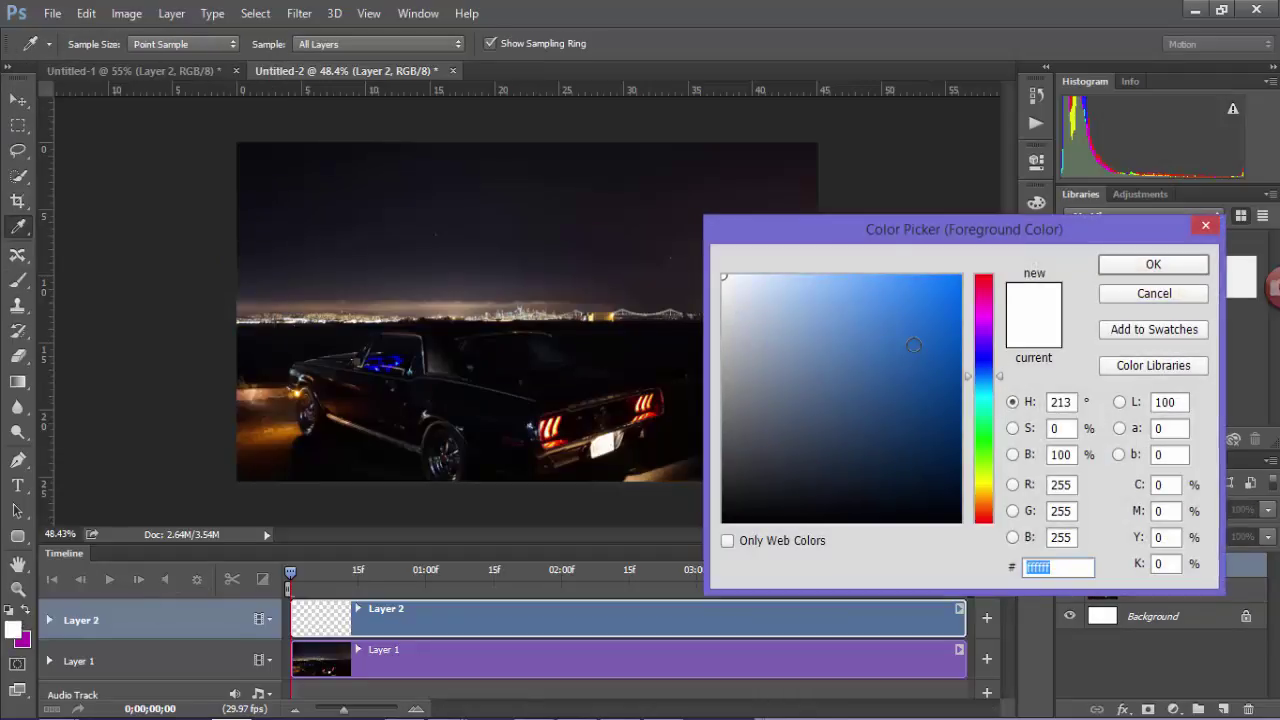
{"action": "left_click_drag", "start_coordinate": [978, 404], "coordinate": [979, 469]}
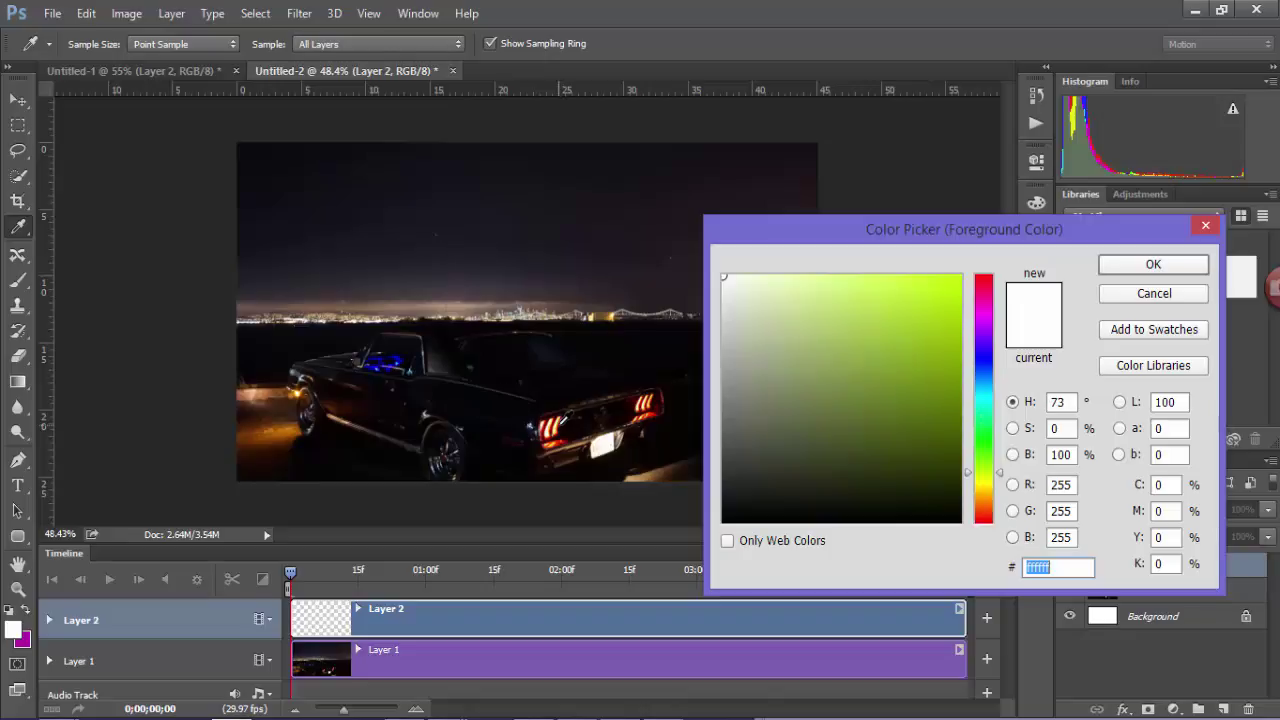
{"action": "left_click", "coordinate": [558, 426]}
{"action": "left_click", "coordinate": [1153, 264]}
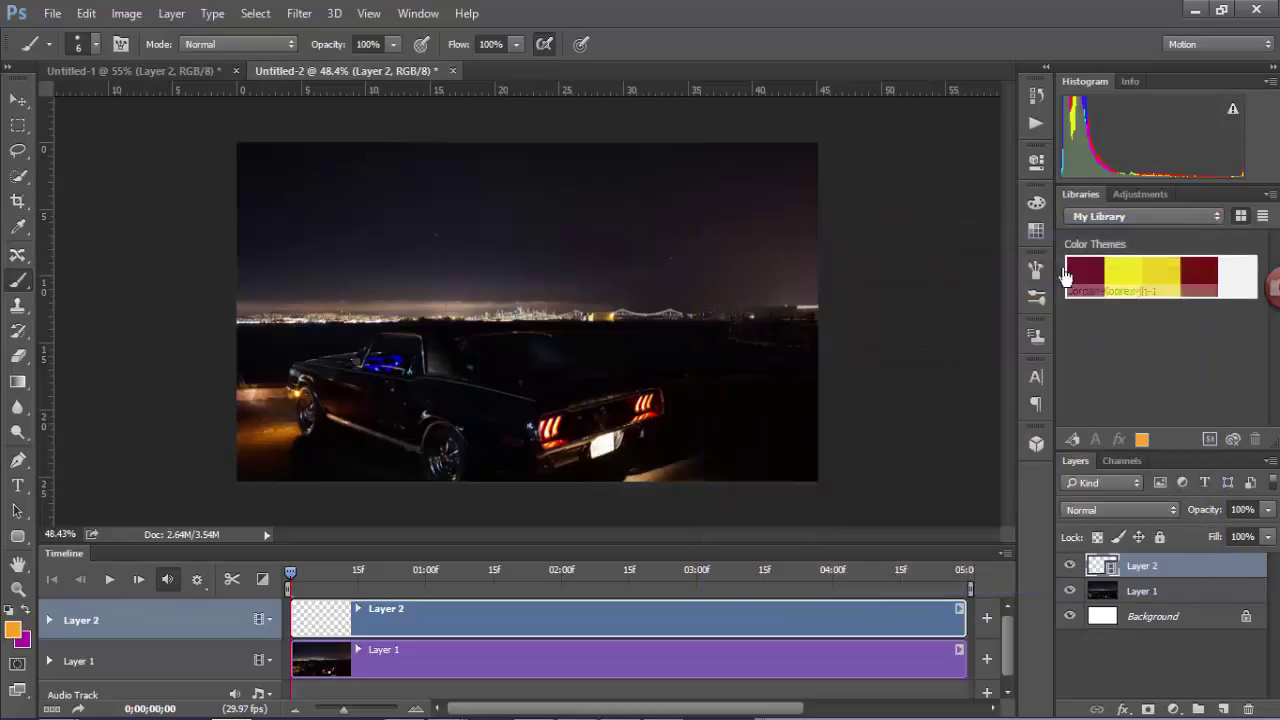
{"action": "left_click", "coordinate": [1001, 551]}
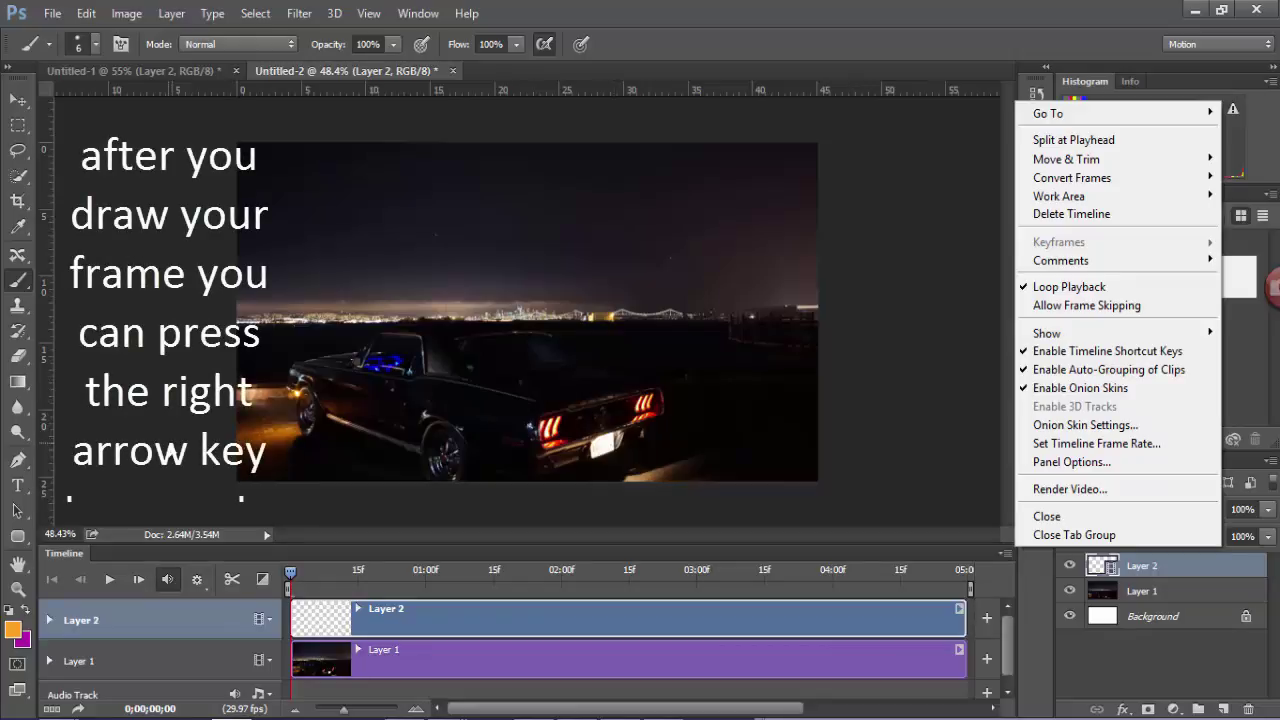
{"action": "left_click", "coordinate": [438, 487]}
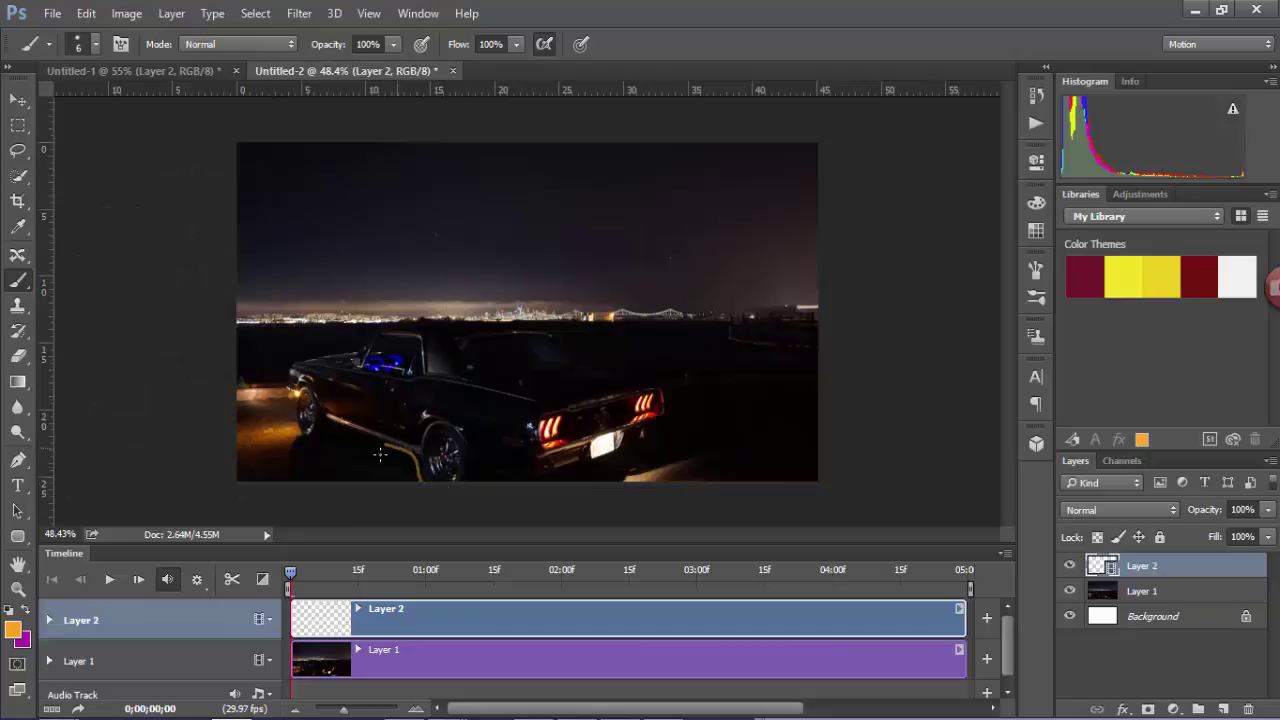
Paint orange strokes on successive frames along the car's lower side.
{"action": "left_click", "coordinate": [139, 580]}
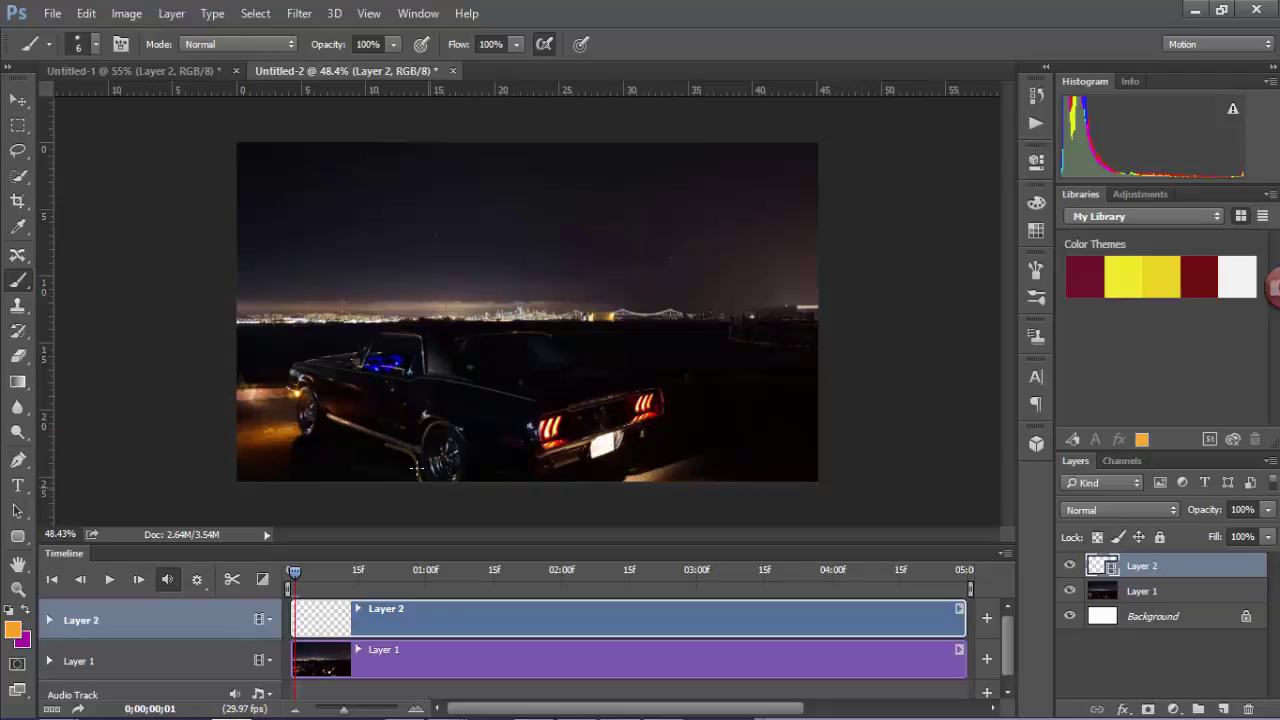
{"action": "left_click_drag", "start_coordinate": [416, 467], "coordinate": [362, 434]}
{"action": "left_click", "coordinate": [138, 579]}
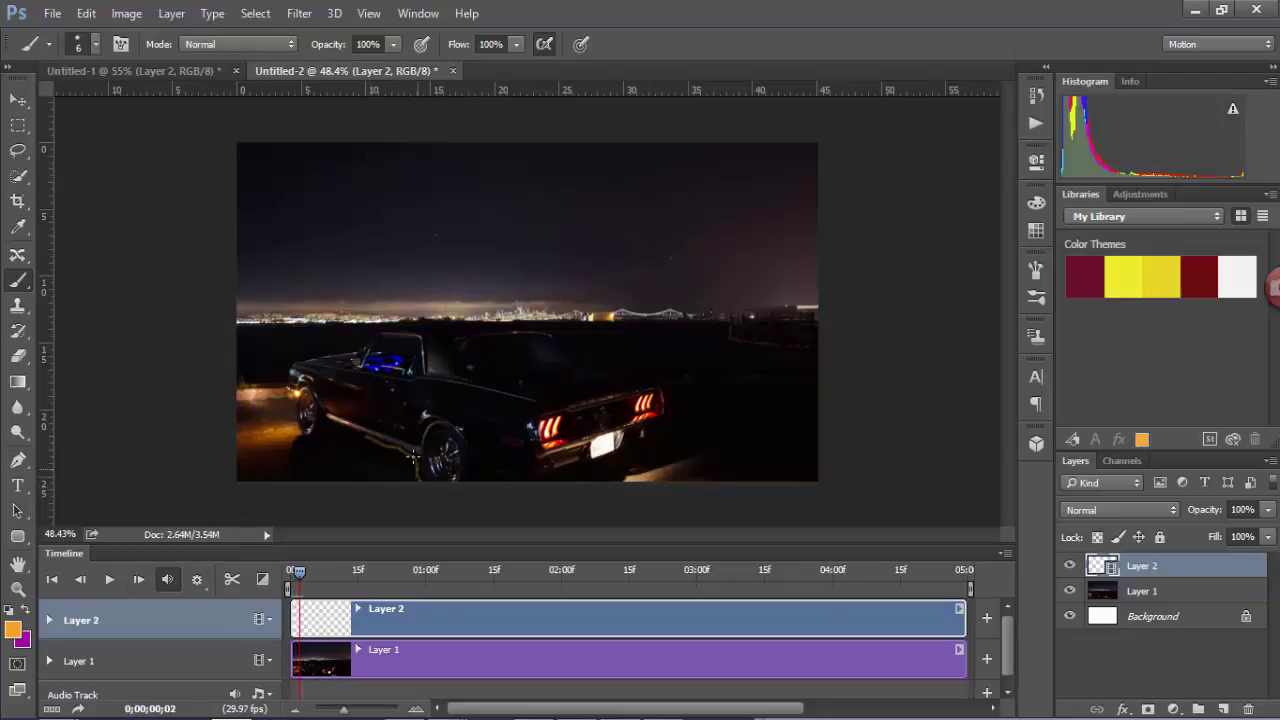
{"action": "left_click_drag", "start_coordinate": [412, 456], "coordinate": [354, 434]}
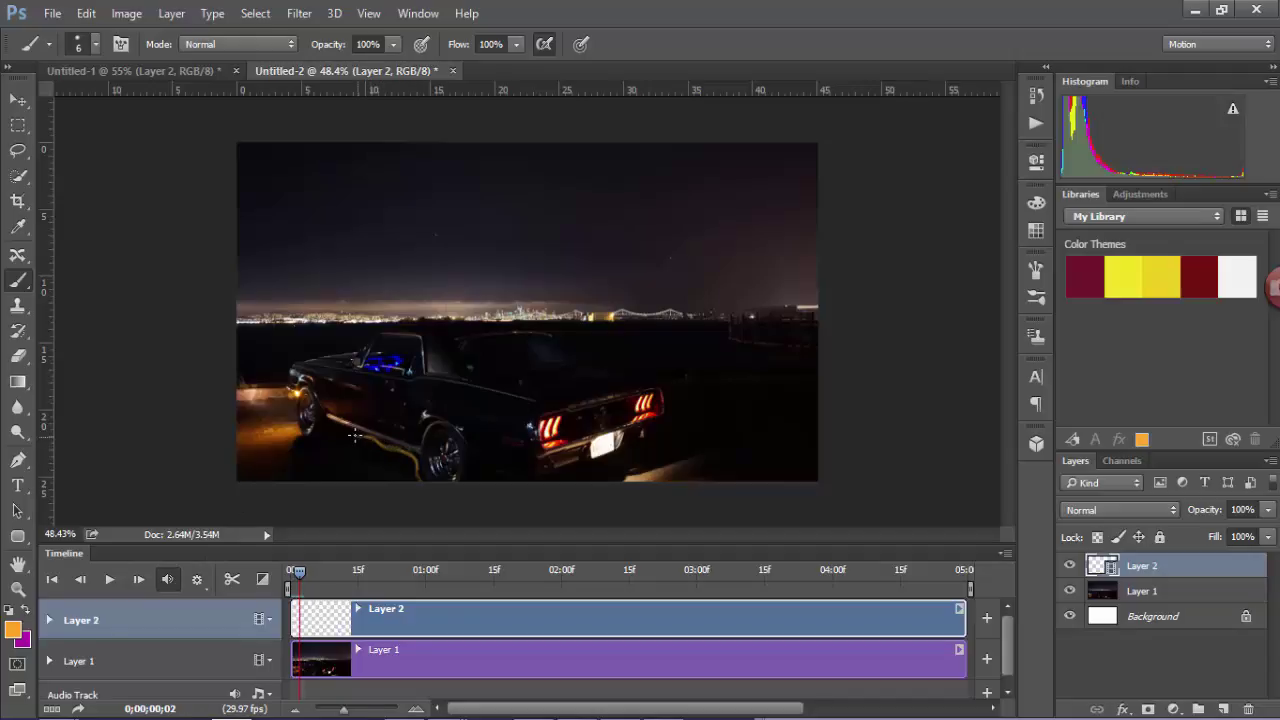
{"action": "left_click", "coordinate": [138, 579]}
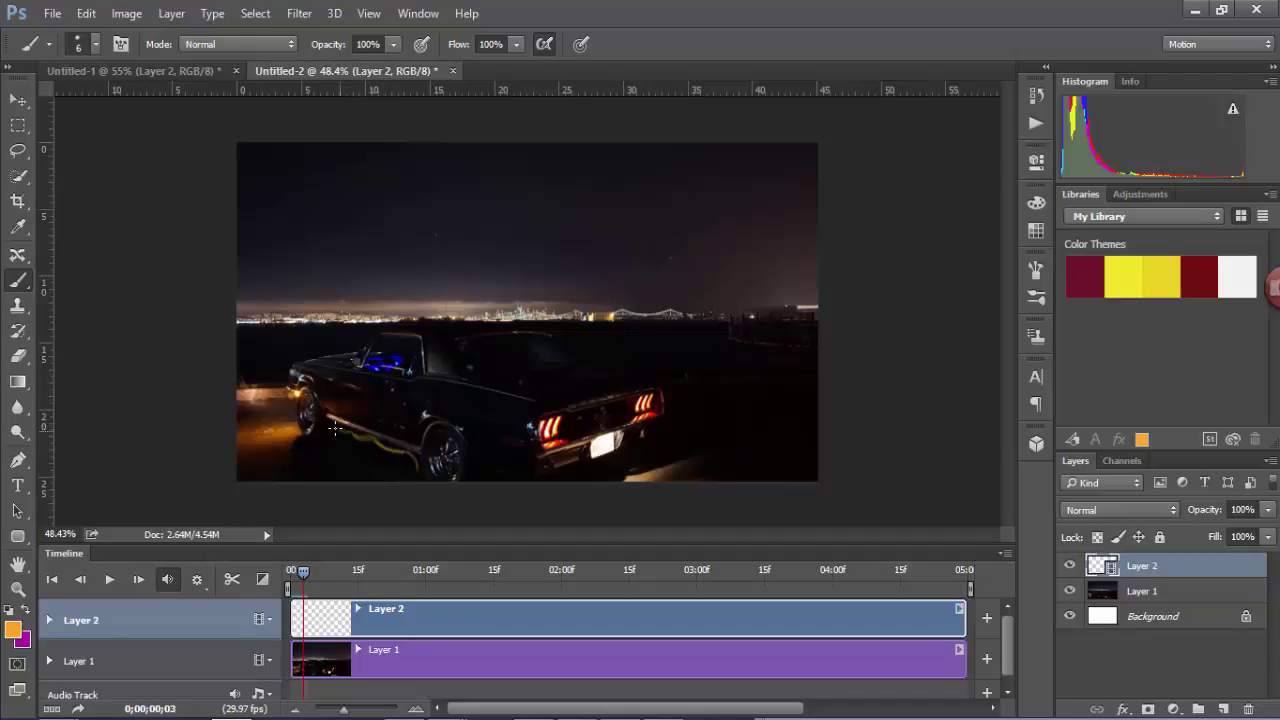
{"action": "left_click", "coordinate": [138, 579]}
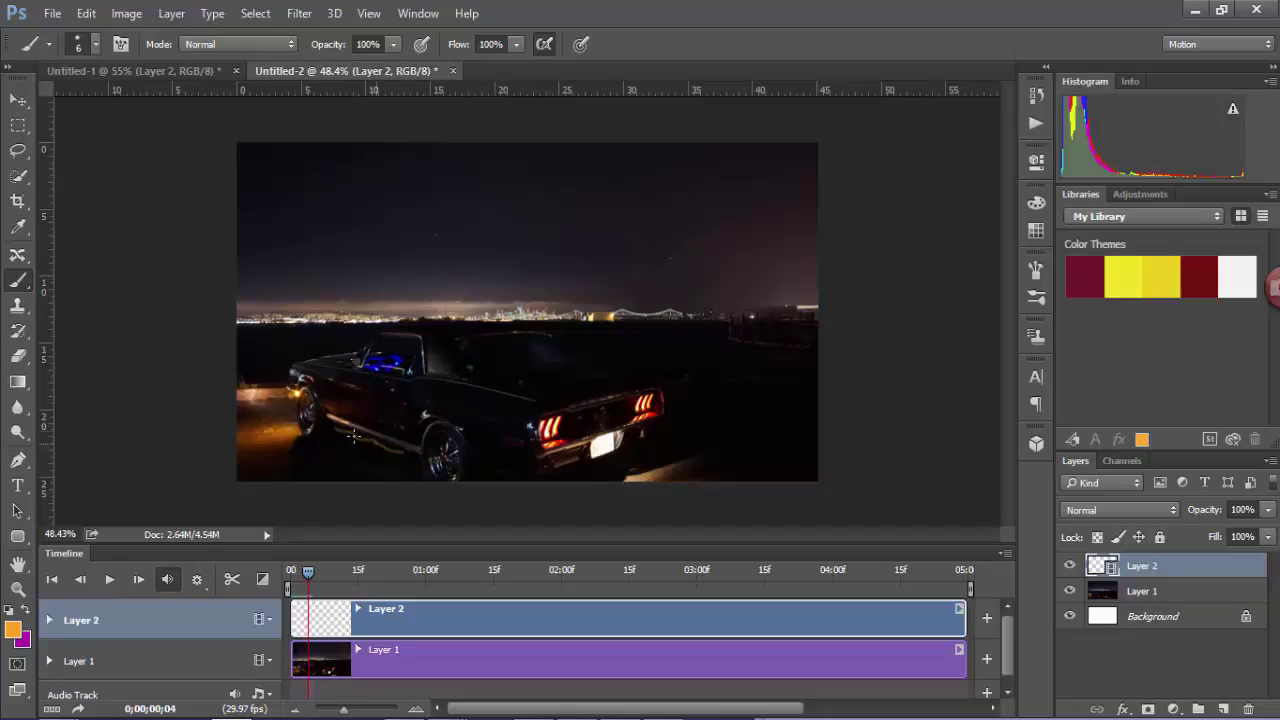
{"action": "mouse_move", "coordinate": [353, 434]}
{"action": "left_mouse_down"}
{"action": "mouse_move", "coordinate": [300, 435]}
{"action": "mouse_move", "coordinate": [354, 449]}
{"action": "mouse_move", "coordinate": [355, 432]}
{"action": "mouse_move", "coordinate": [293, 412]}
{"action": "left_mouse_up"}
Extend the stroke up the front fender, advance several frames, and preview the animation.
{"action": "left_click", "coordinate": [138, 579]}
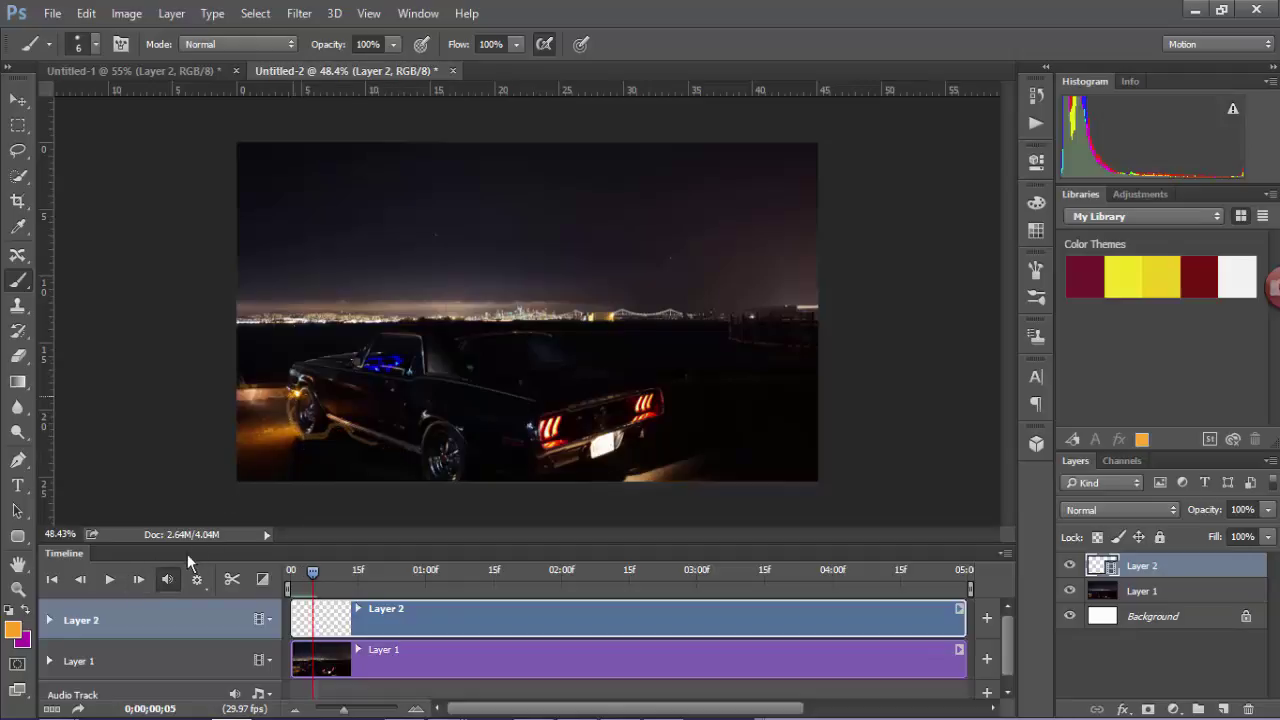
{"action": "left_click", "coordinate": [138, 579]}
{"action": "mouse_move", "coordinate": [289, 409]}
{"action": "left_mouse_down"}
{"action": "mouse_move", "coordinate": [295, 362]}
{"action": "mouse_move", "coordinate": [290, 382]}
{"action": "mouse_move", "coordinate": [358, 350]}
{"action": "left_mouse_up"}
{"action": "left_click", "coordinate": [138, 579]}
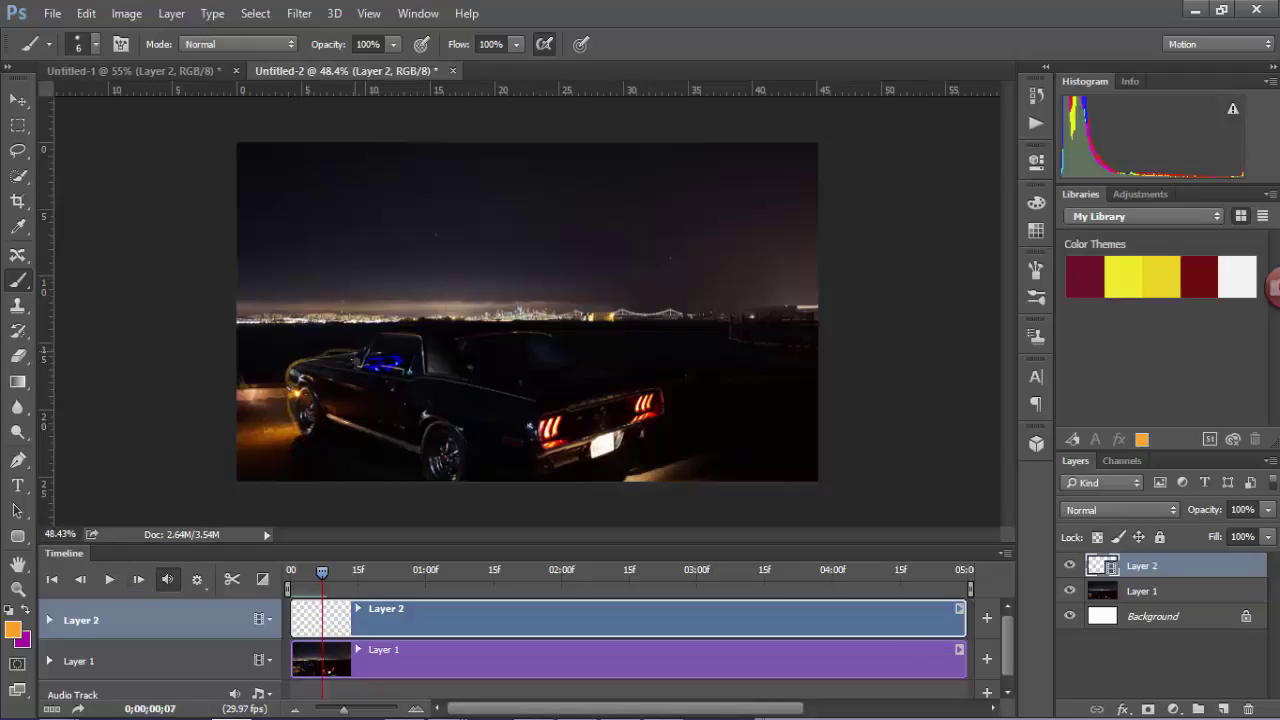
{"action": "left_click", "coordinate": [138, 579]}
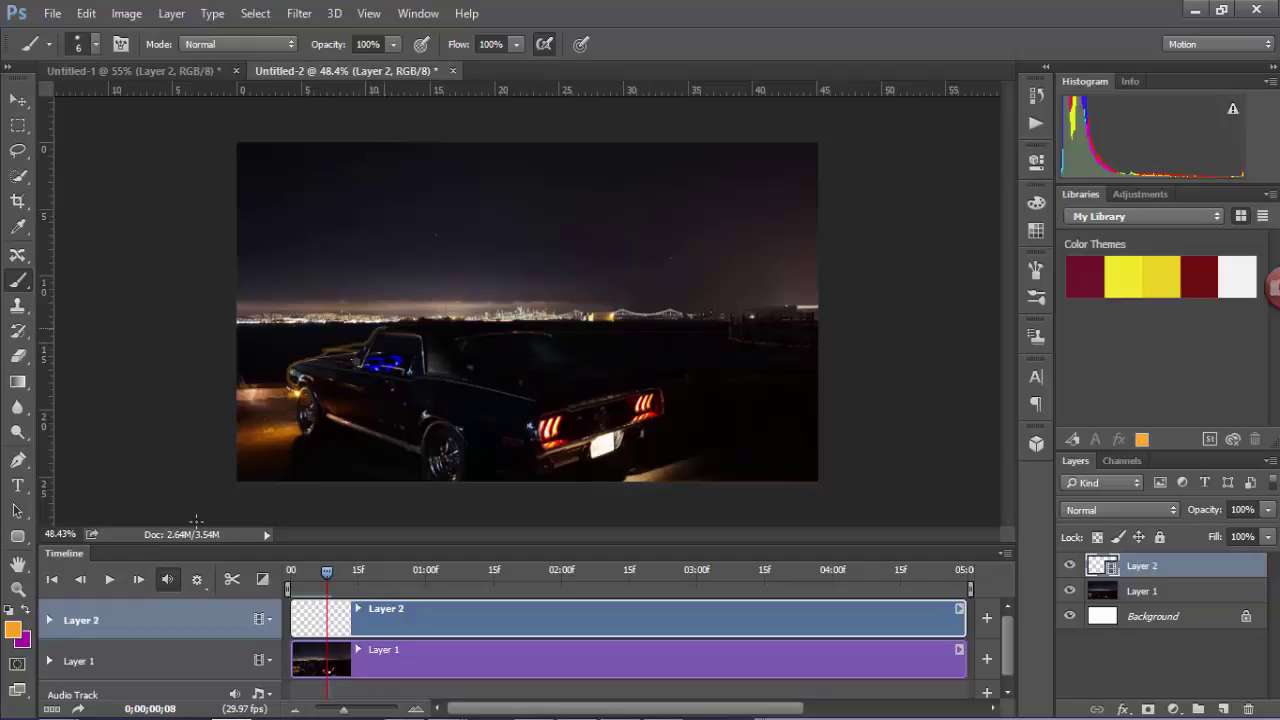
{"action": "left_click", "coordinate": [138, 579]}
{"action": "left_click", "coordinate": [138, 579]}
{"action": "left_click", "coordinate": [138, 579]}
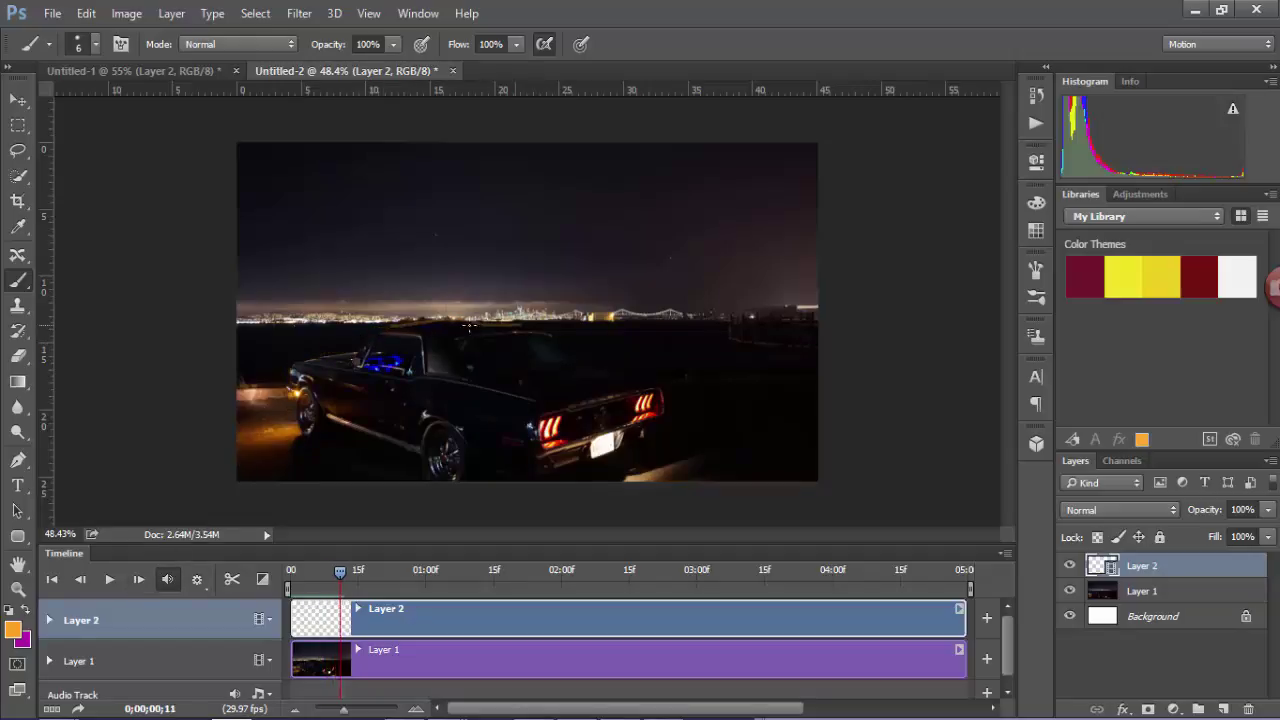
{"action": "key", "text": "Right"}
{"action": "key", "text": "Right"}
{"action": "key", "text": "Right"}
{"action": "key", "text": "Right"}
{"action": "key", "text": "Right"}
{"action": "key", "text": "Right"}
{"action": "key", "text": "Right"}
{"action": "key", "text": "Right"}
{"action": "key", "text": "Right"}
{"action": "key", "text": "Right"}
{"action": "key", "text": "Right"}
{"action": "key", "text": "Right"}
{"action": "key", "text": "Right"}
{"action": "left_click", "coordinate": [605, 444], "text": "alt"}
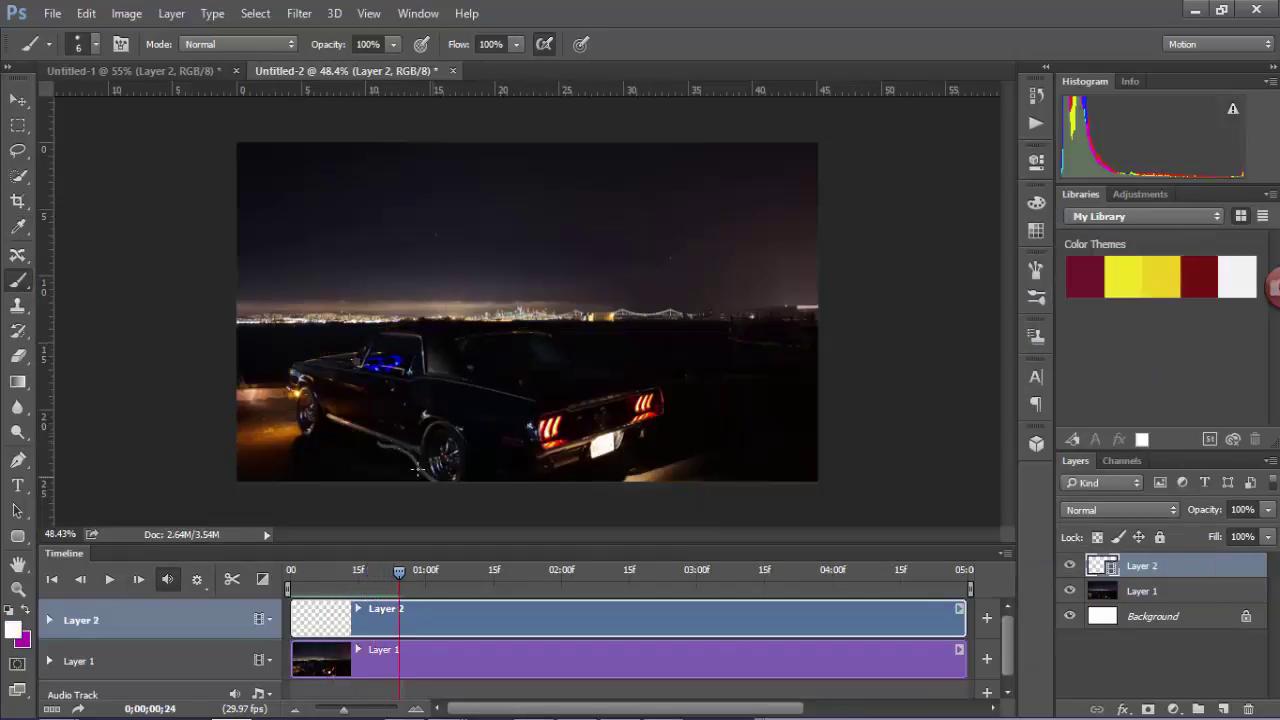
Move the playhead to 0;00;01;24 and bring up the timeline playback settings.
{"action": "key", "text": "Right"}
{"action": "key", "text": "Right"}
{"action": "key", "text": "Right"}
{"action": "key", "text": "Right"}
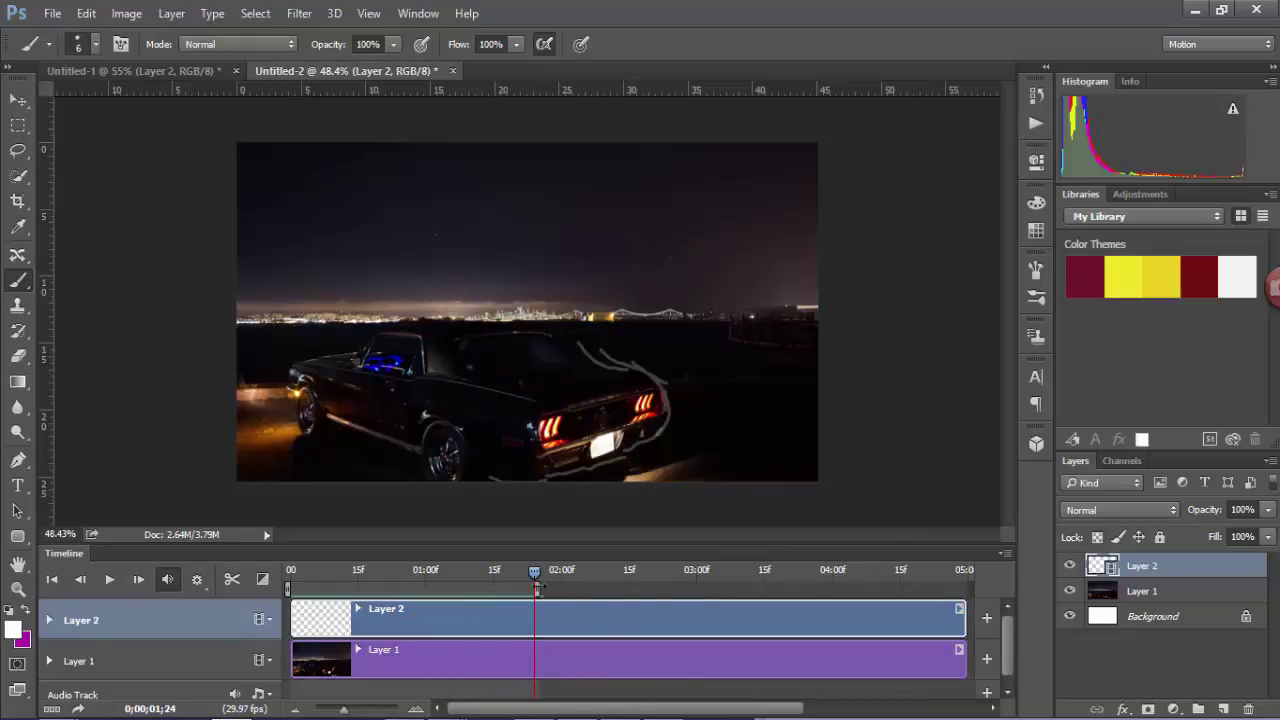
{"action": "left_click", "coordinate": [198, 580]}
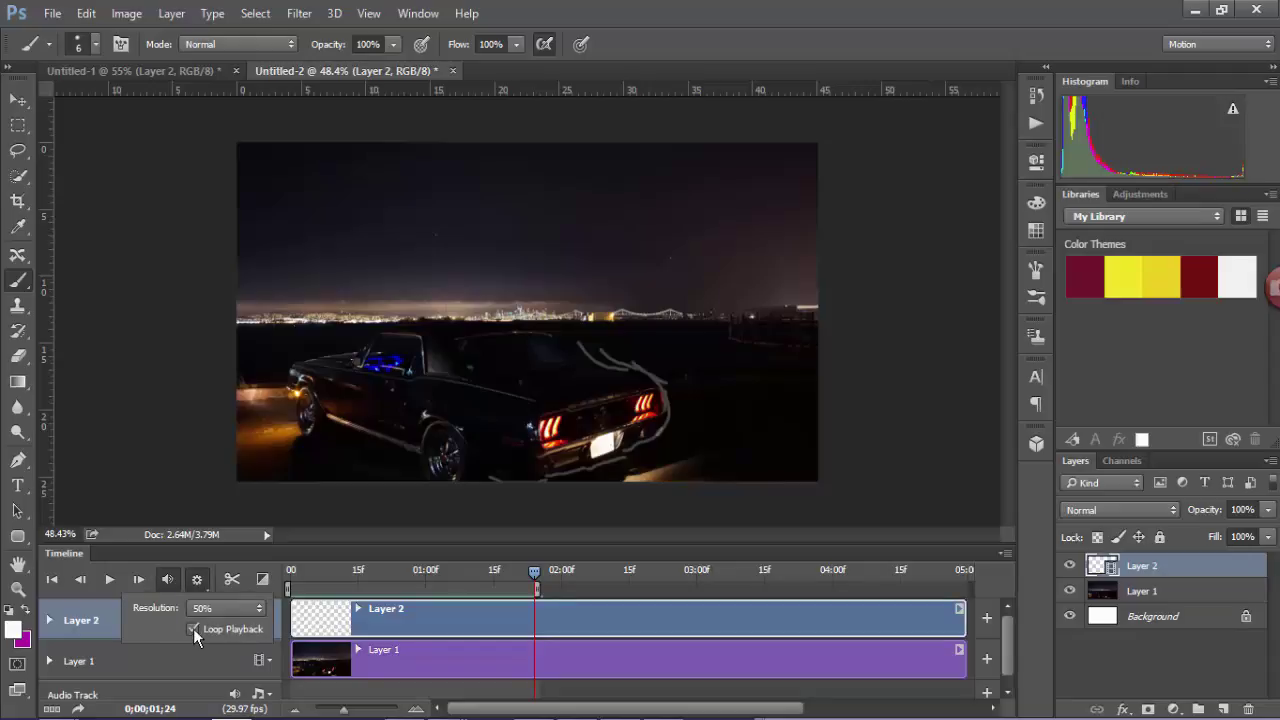
Open Set Timeline Frame Rate and browse the Frame Rate choices.
{"action": "left_click", "coordinate": [998, 551]}
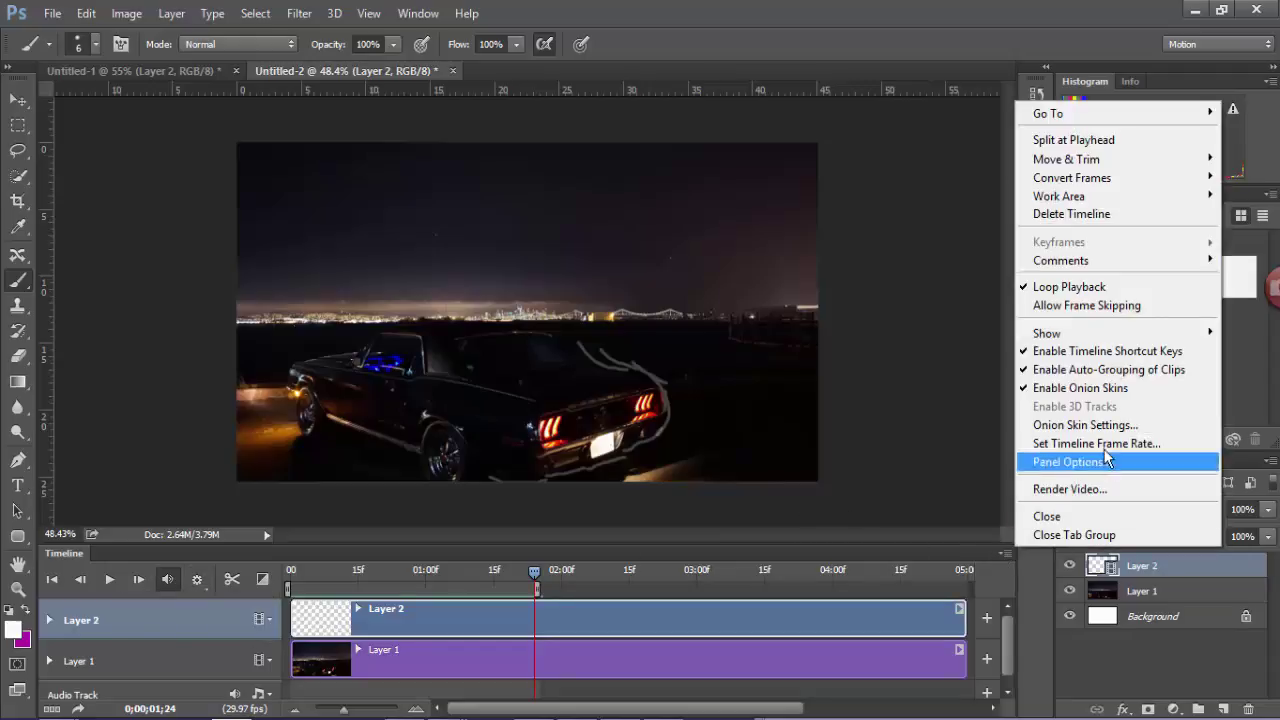
{"action": "left_click", "coordinate": [1105, 446]}
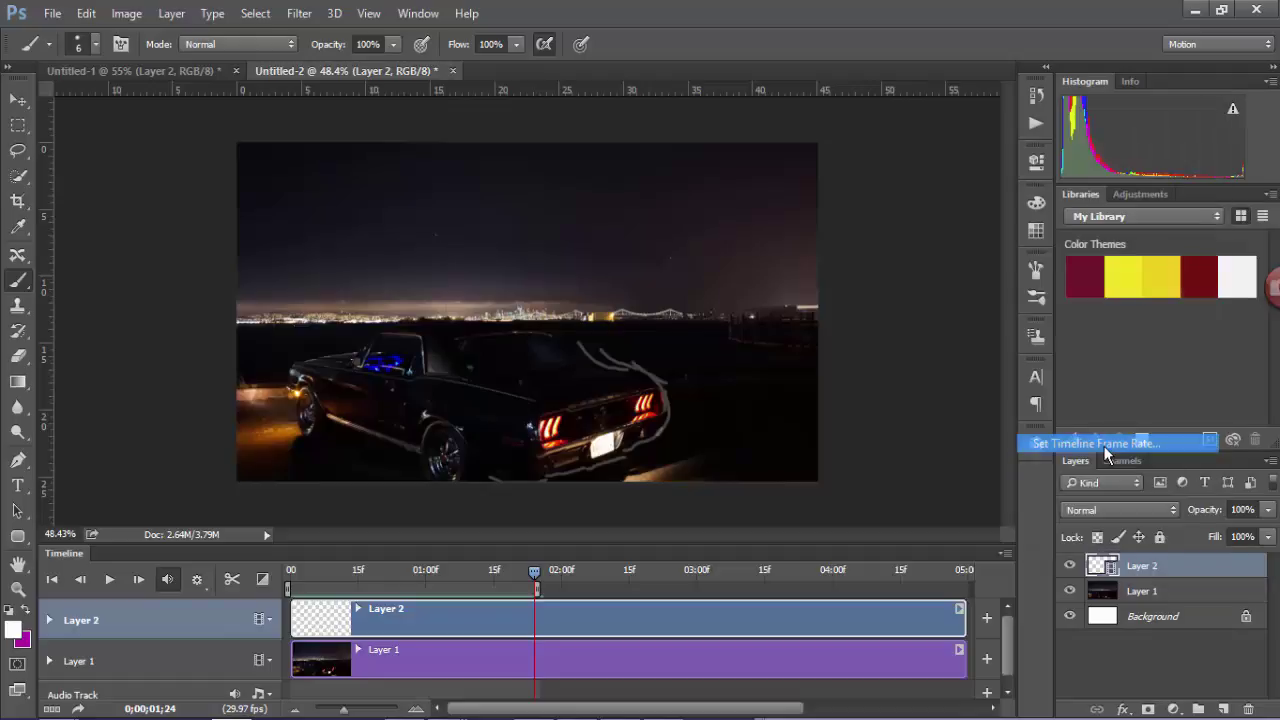
{"action": "left_click", "coordinate": [615, 247]}
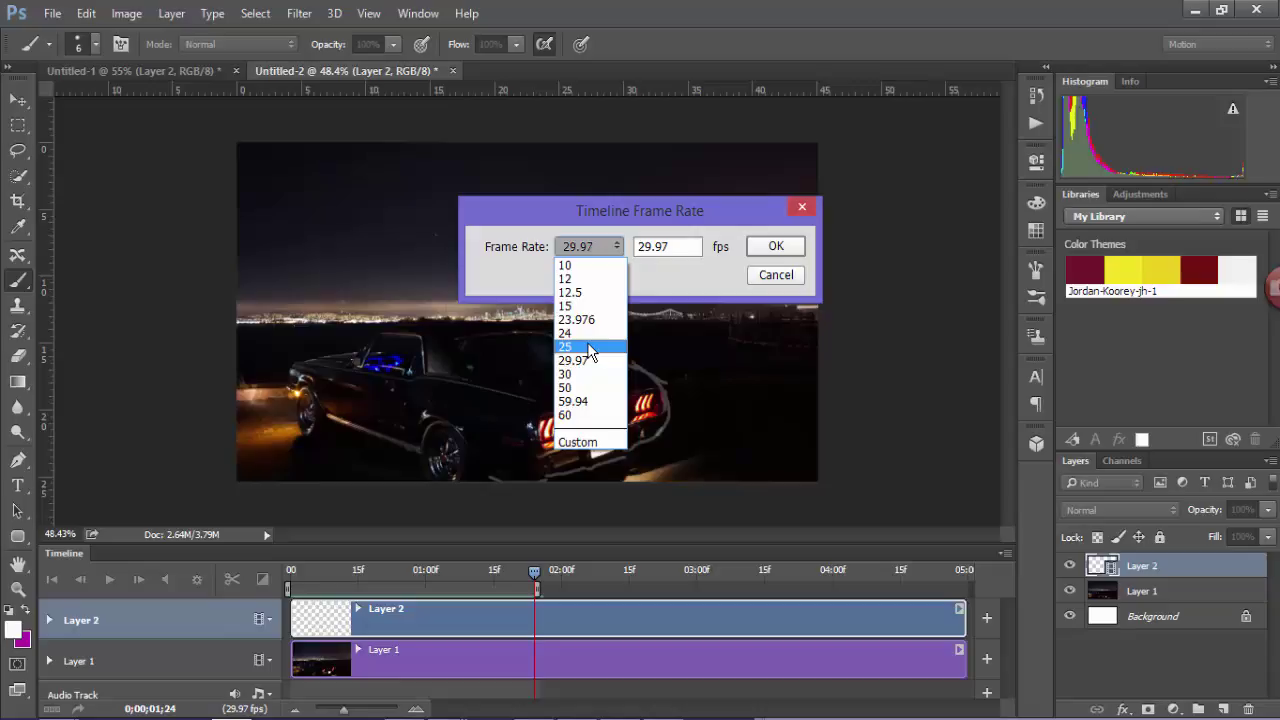
{"action": "key", "text": "Escape"}
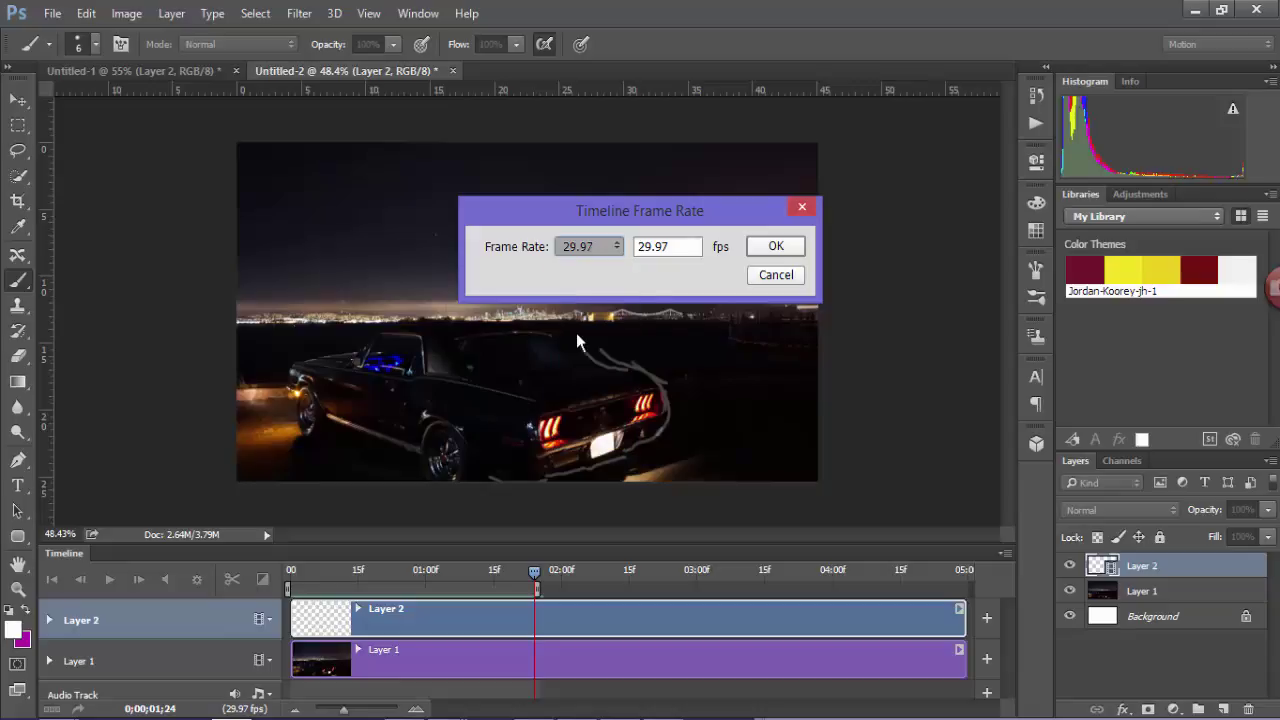
Apply 24 fps, preview the animation, show Adjustments, and rewind the playhead to 0;00;00;00.
{"action": "left_click", "coordinate": [776, 246]}
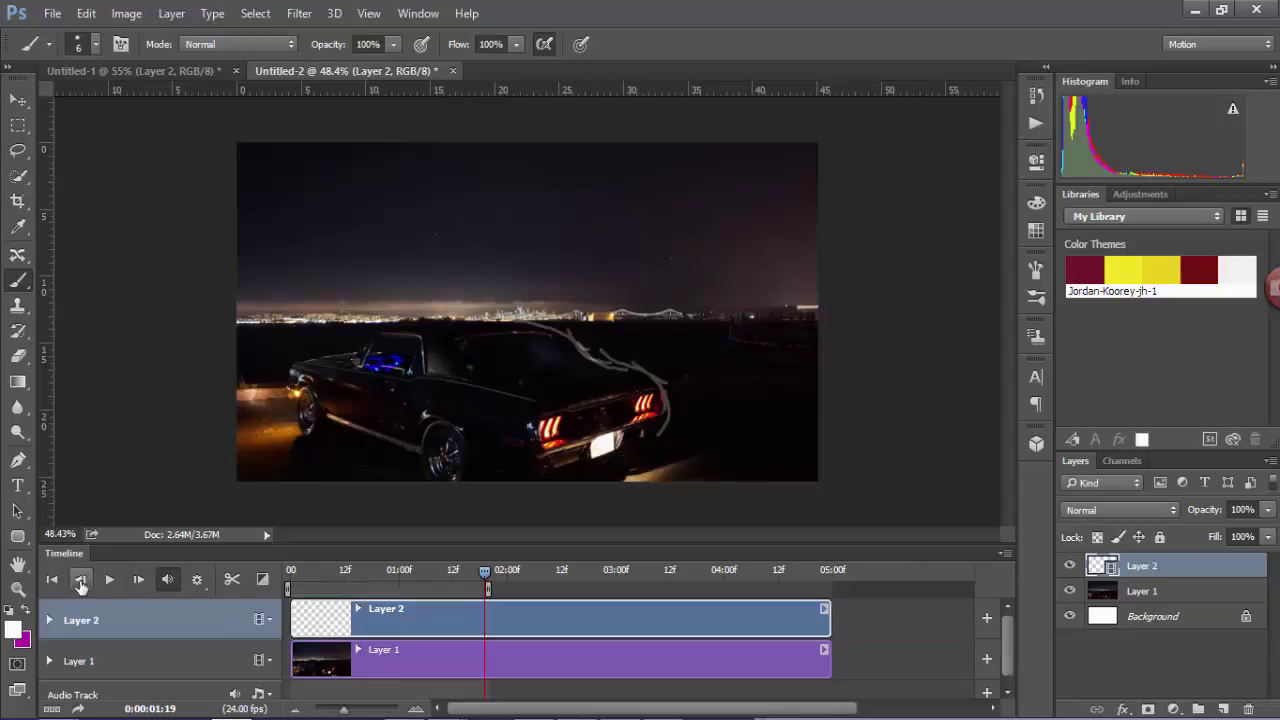
{"action": "left_click", "coordinate": [110, 580]}
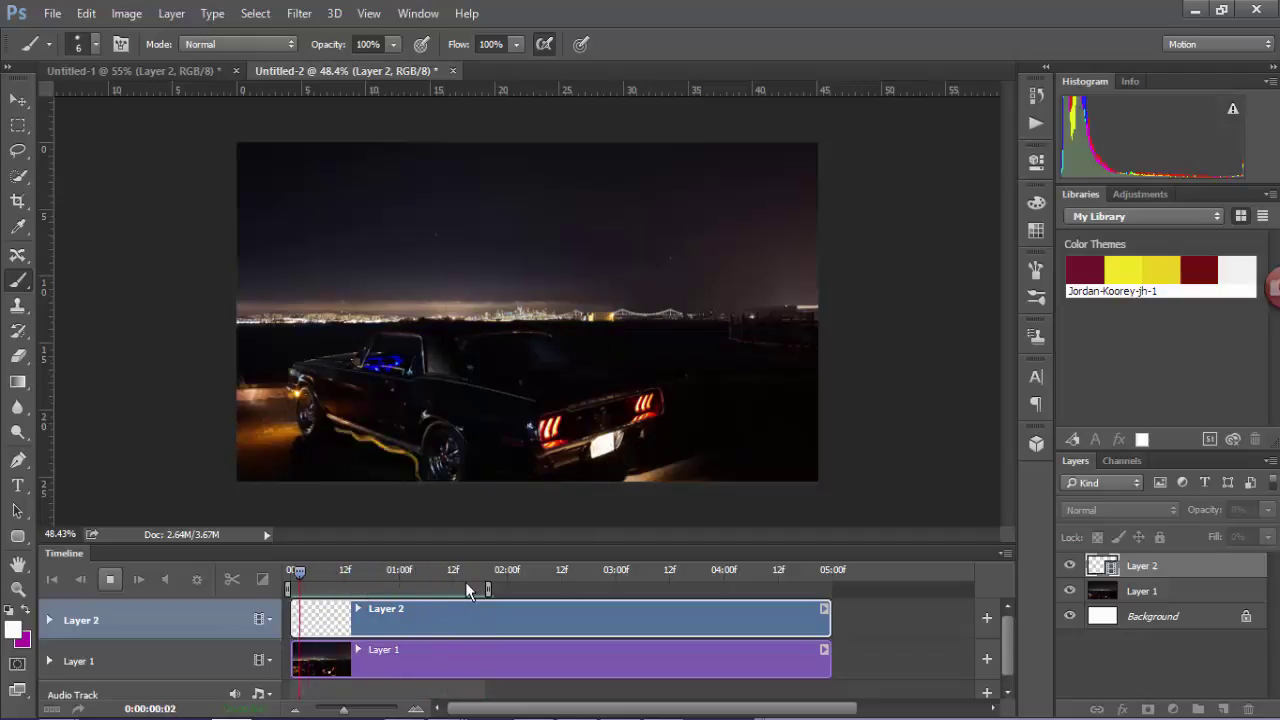
{"action": "key", "text": "space"}
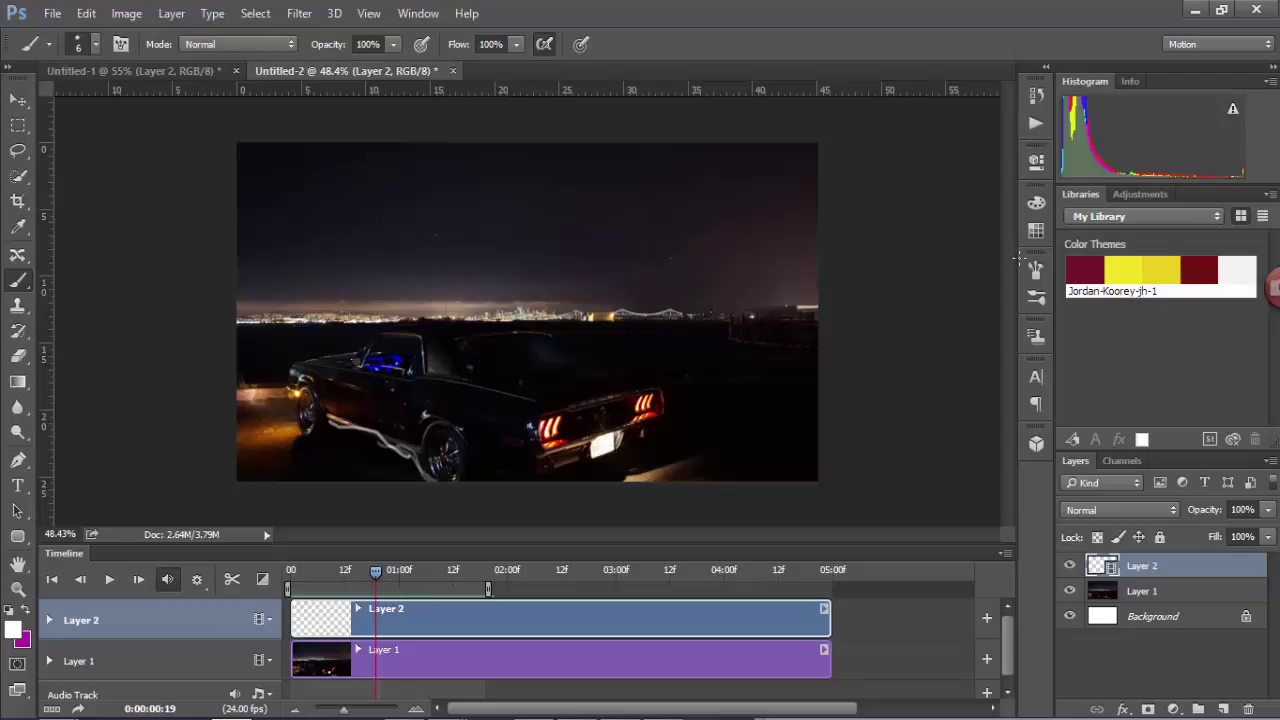
{"action": "left_click", "coordinate": [1140, 194]}
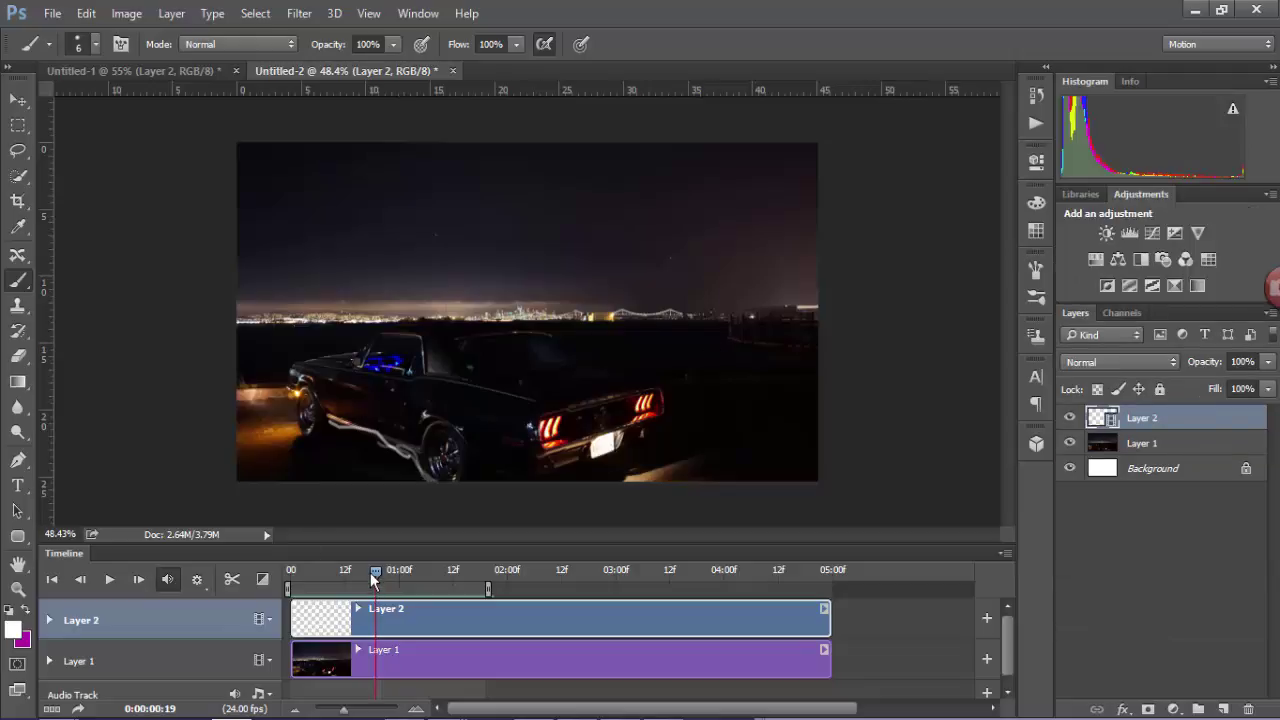
{"action": "mouse_move", "coordinate": [370, 572]}
{"action": "left_mouse_down"}
{"action": "mouse_move", "coordinate": [290, 572]}
{"action": "mouse_move", "coordinate": [454, 572]}
{"action": "mouse_move", "coordinate": [287, 569]}
{"action": "left_mouse_up"}
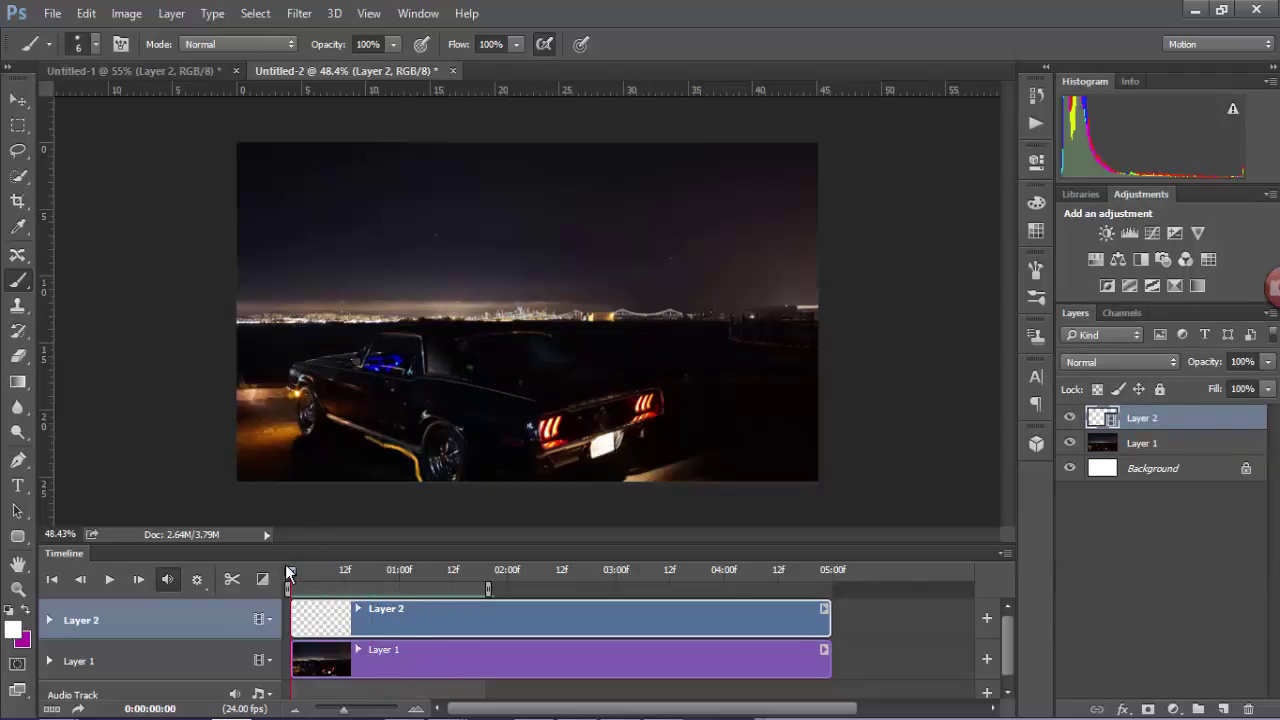
Render the video as 'car render' to the Desktop, H.264 at 1280×720 and 24 fps.
{"action": "left_click", "coordinate": [53, 14]}
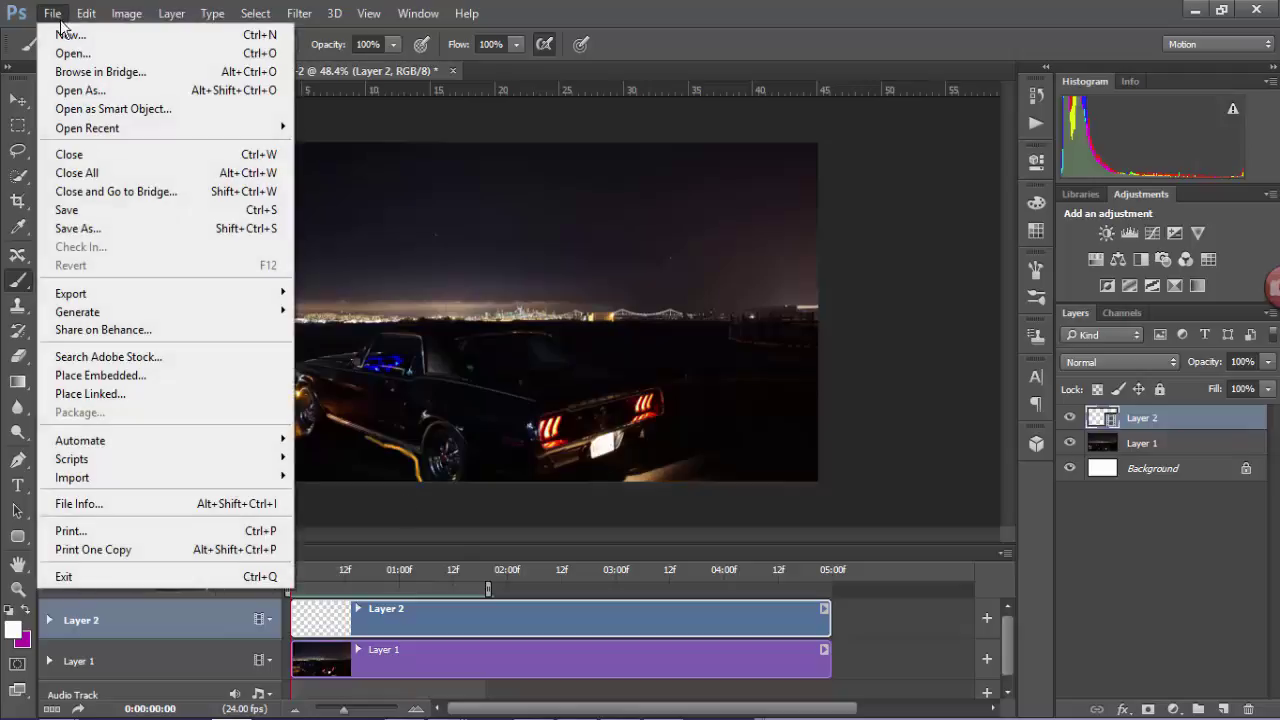
{"action": "mouse_move", "coordinate": [123, 304]}
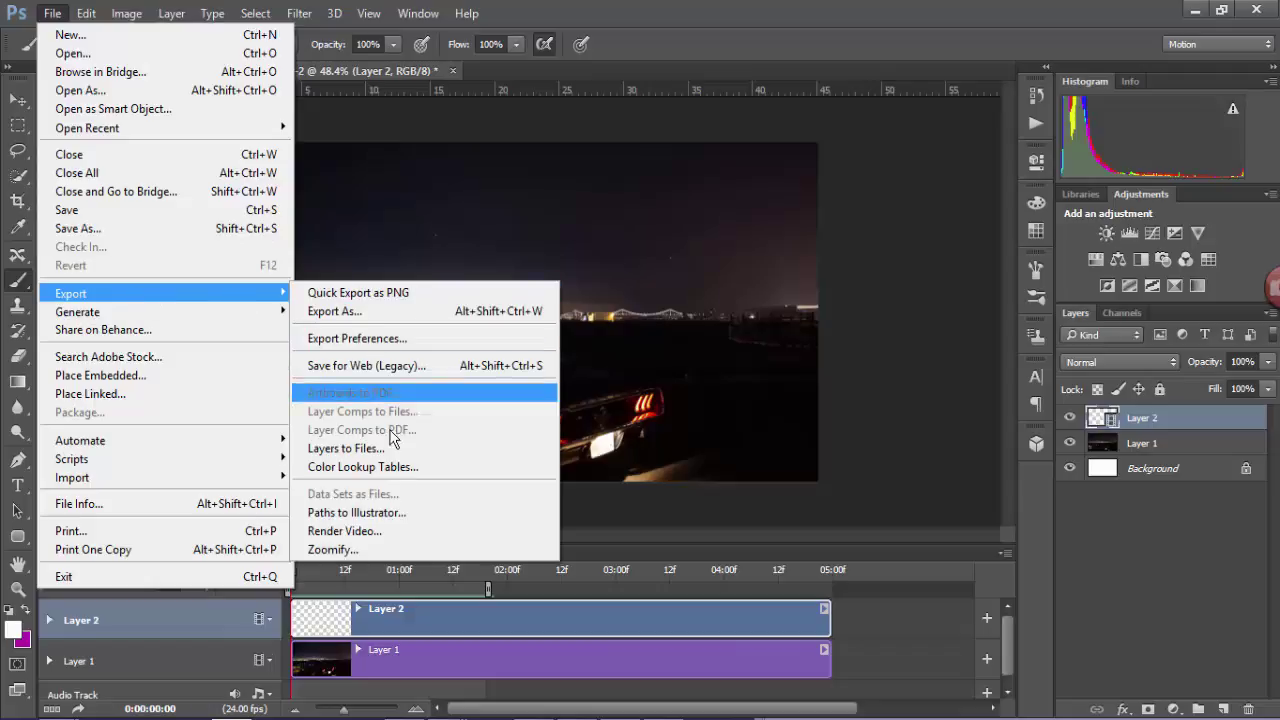
{"action": "left_click", "coordinate": [393, 532]}
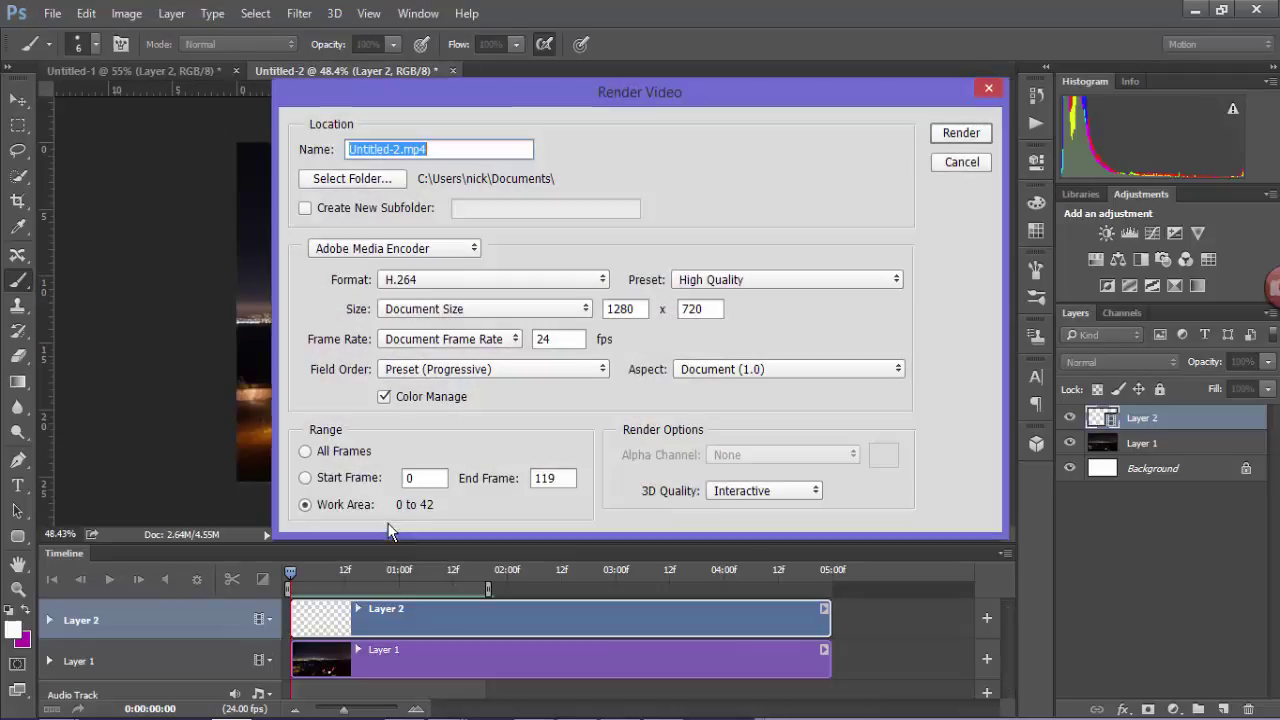
{"action": "left_click", "coordinate": [391, 186]}
{"action": "left_click", "coordinate": [566, 299]}
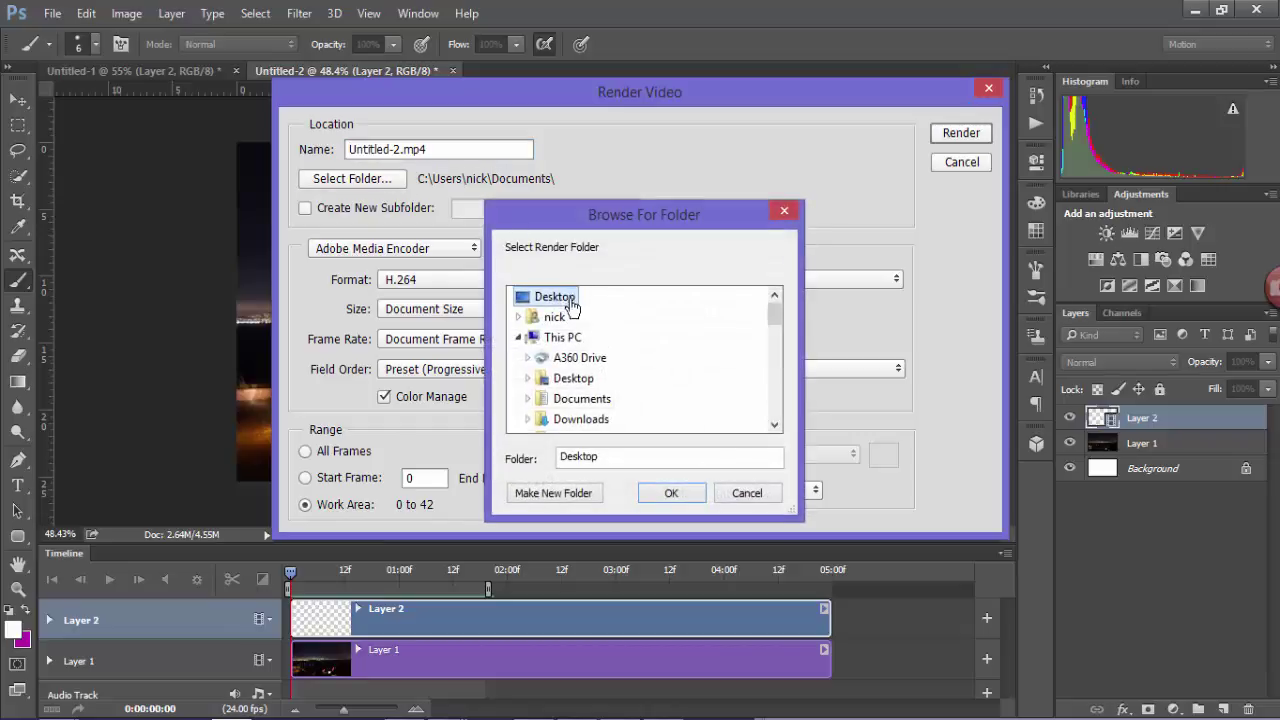
{"action": "left_click", "coordinate": [676, 492]}
{"action": "type", "text": "c"}
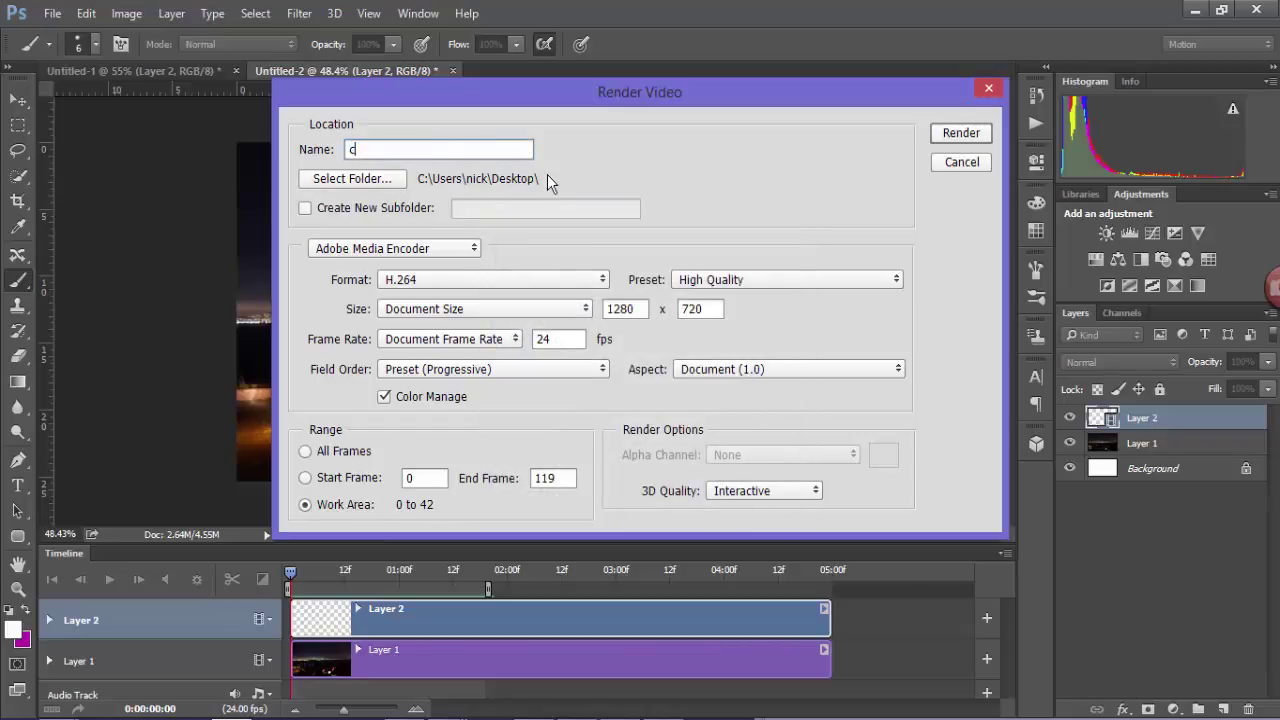
{"action": "type", "text": "ar render"}
Render the animation as the 'car render' H.264 MP4 video to the Desktop.
{"action": "left_click", "coordinate": [950, 136]}
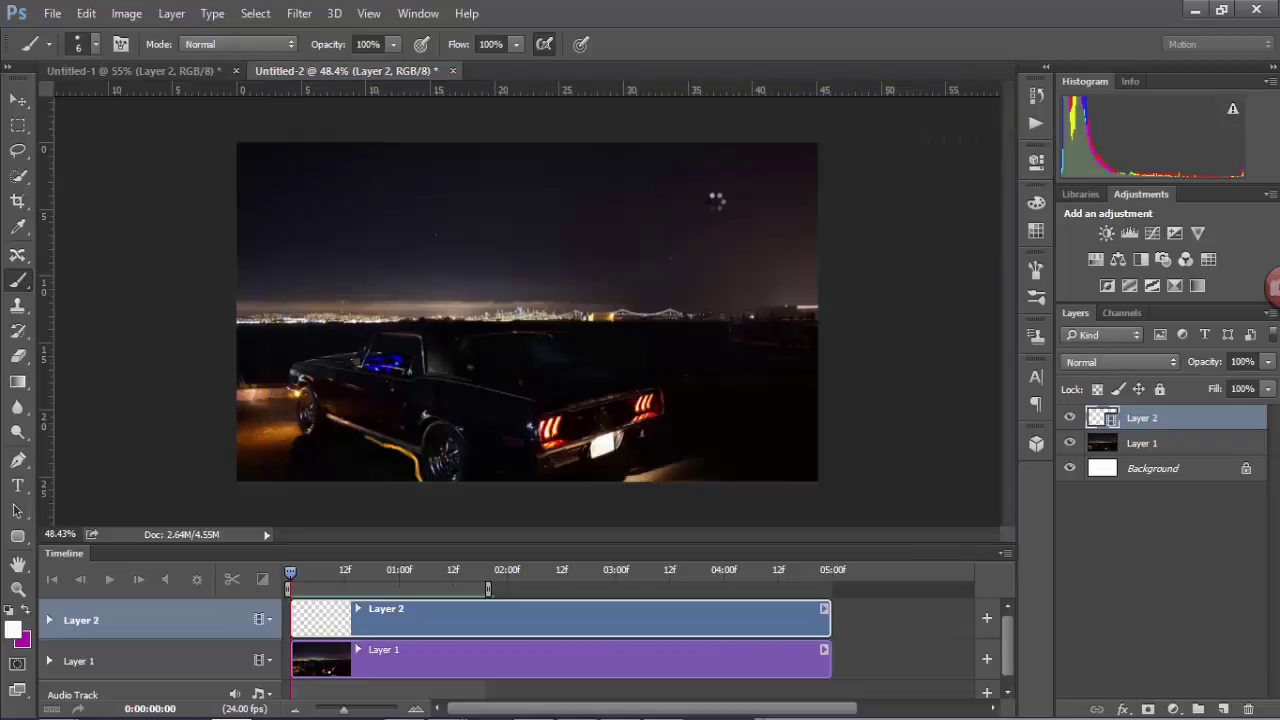